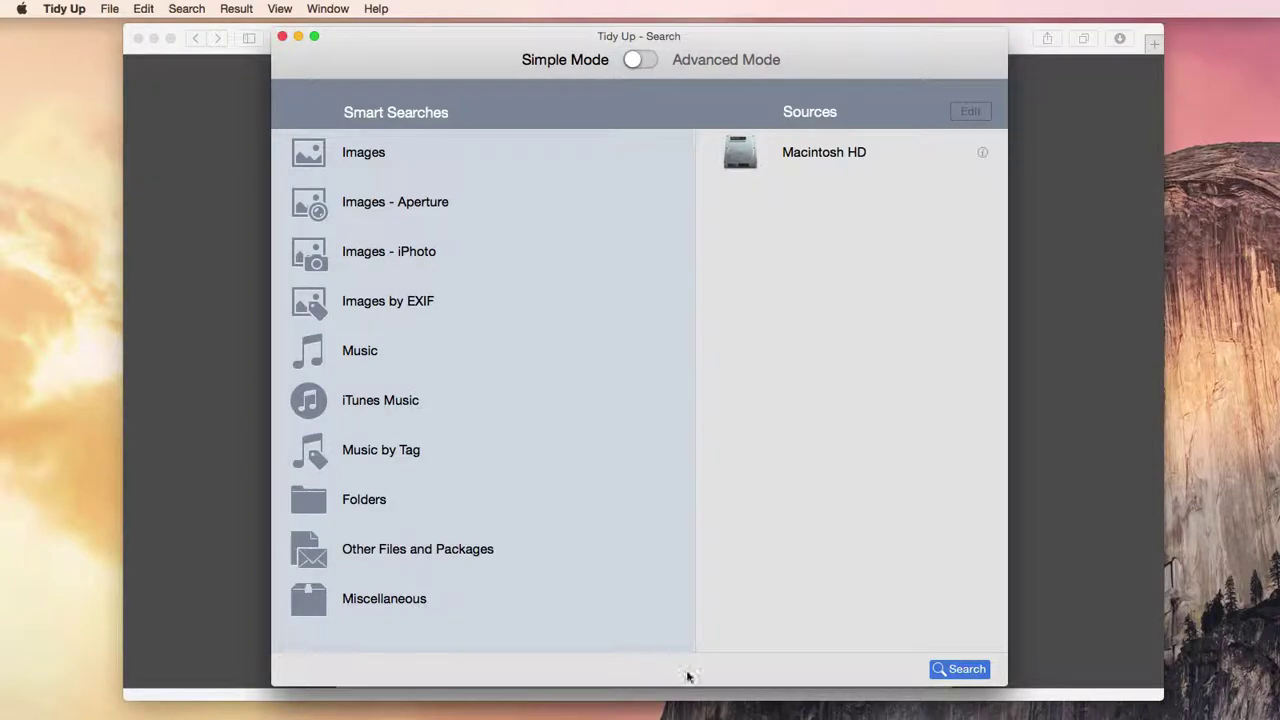
# Open the Tidy Up 4 product page on hyperbolicsoftware.com in Safari, then return to Tidy Up.
pyautogui.click(478, 43)
pyautogui.click(243, 119)
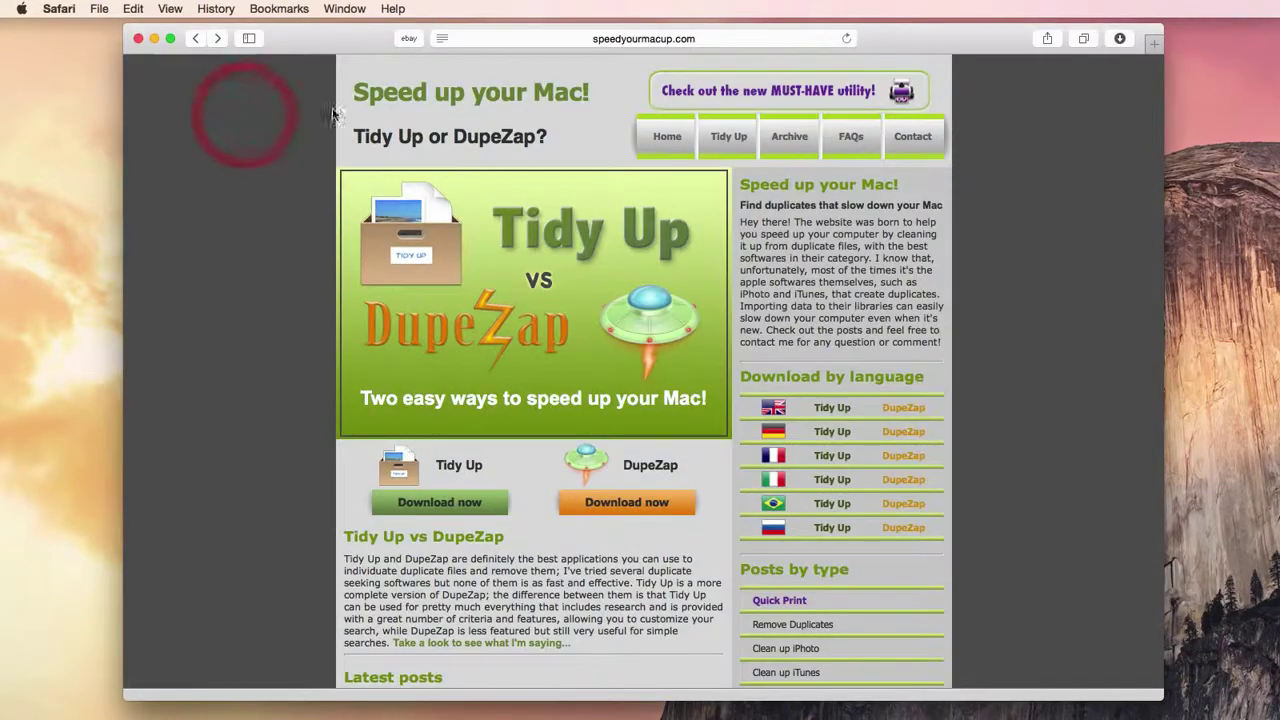
pyautogui.click(625, 38)
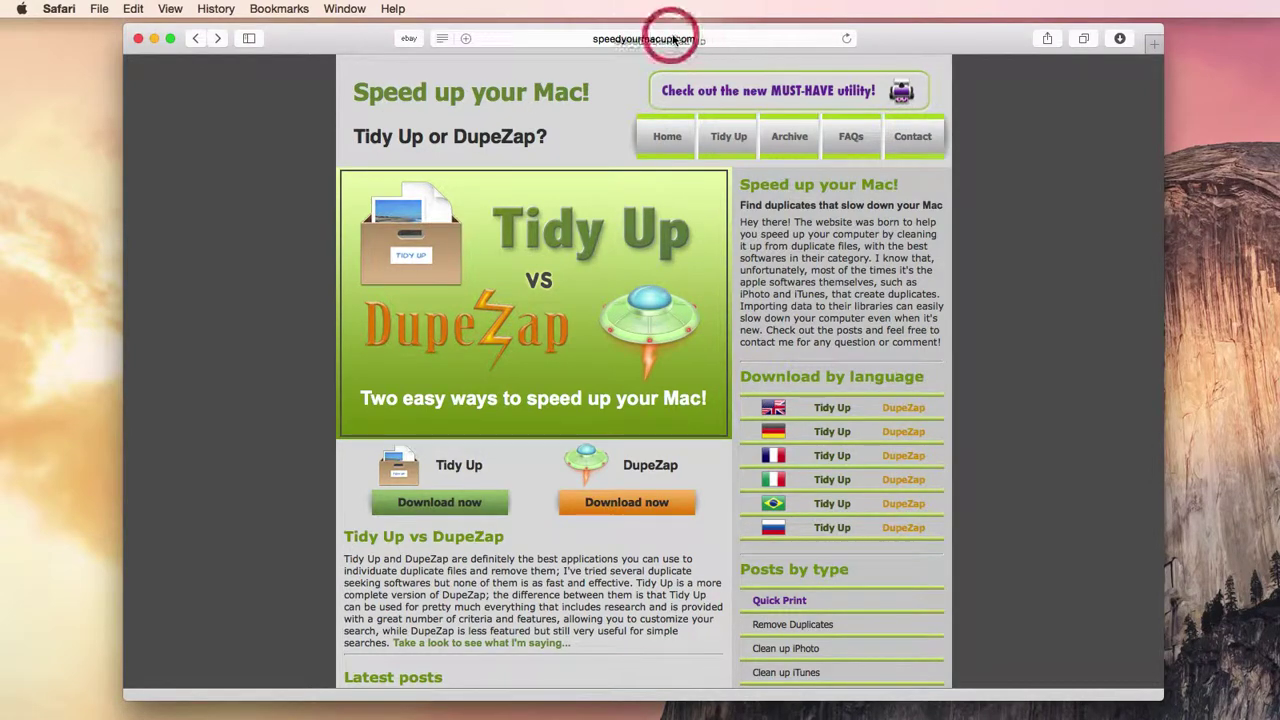
pyautogui.click(716, 139)
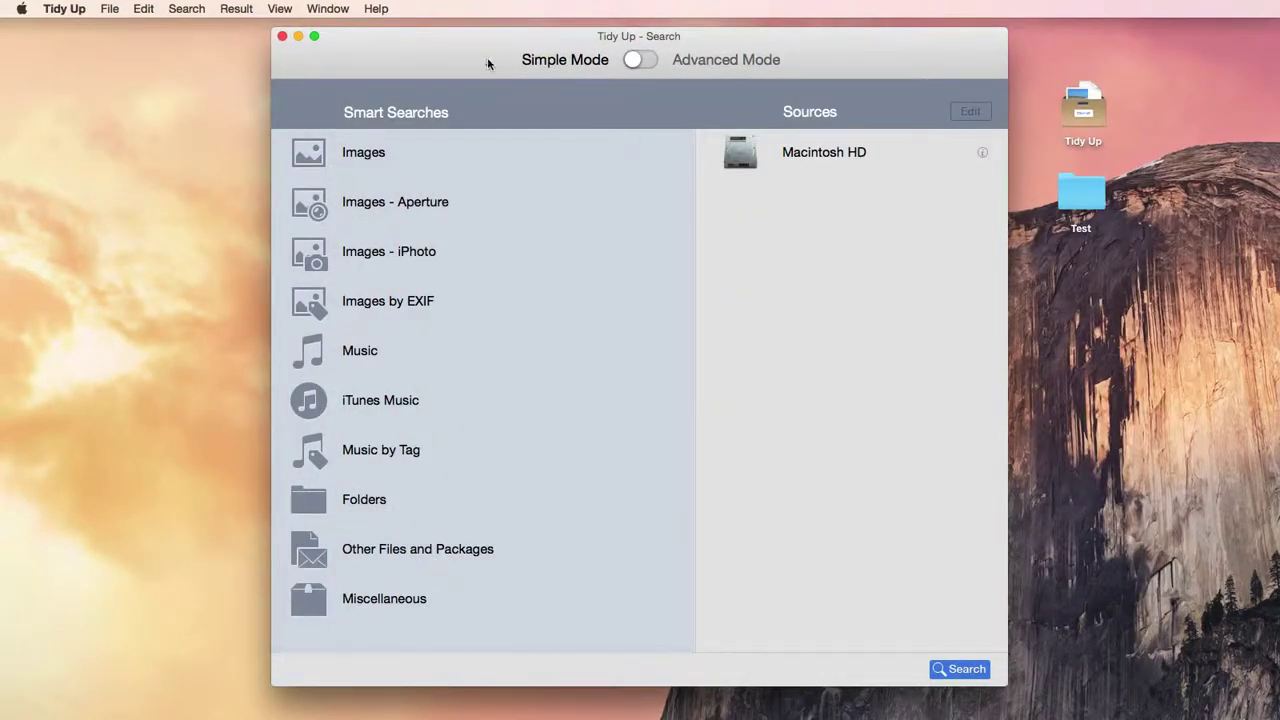
pyautogui.click(487, 59)
# Look through the Images, Folders and Other Files and Packages search options, then go back to iTunes Music.
pyautogui.click(498, 408)
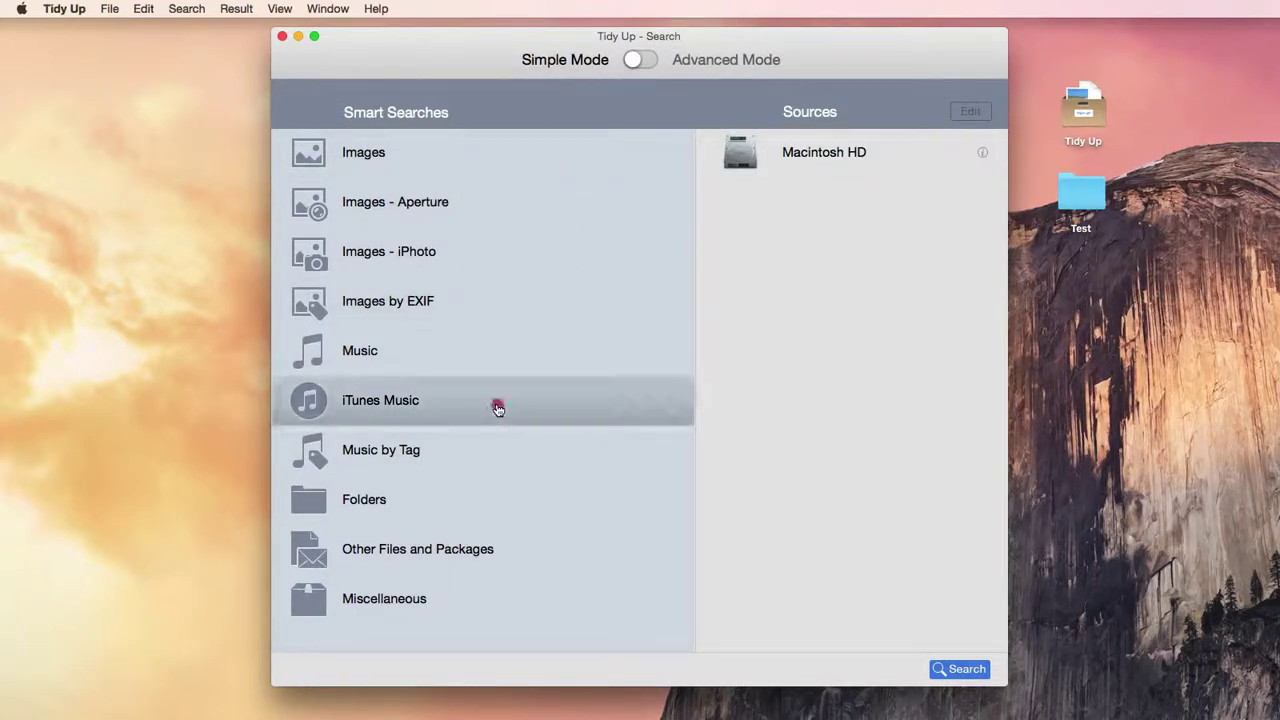
pyautogui.click(403, 166)
pyautogui.scroll(-3, 430, 400)
pyautogui.click(355, 525)
pyautogui.scroll(-2, 375, 520)
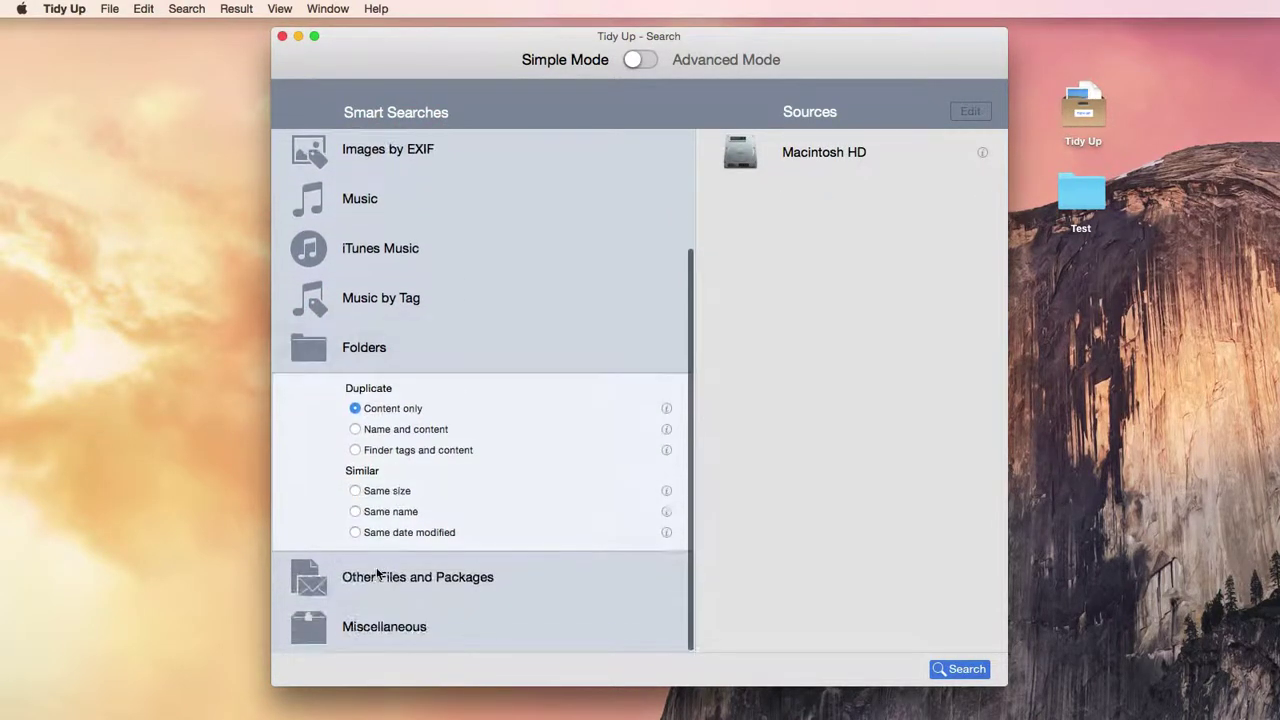
pyautogui.click(378, 568)
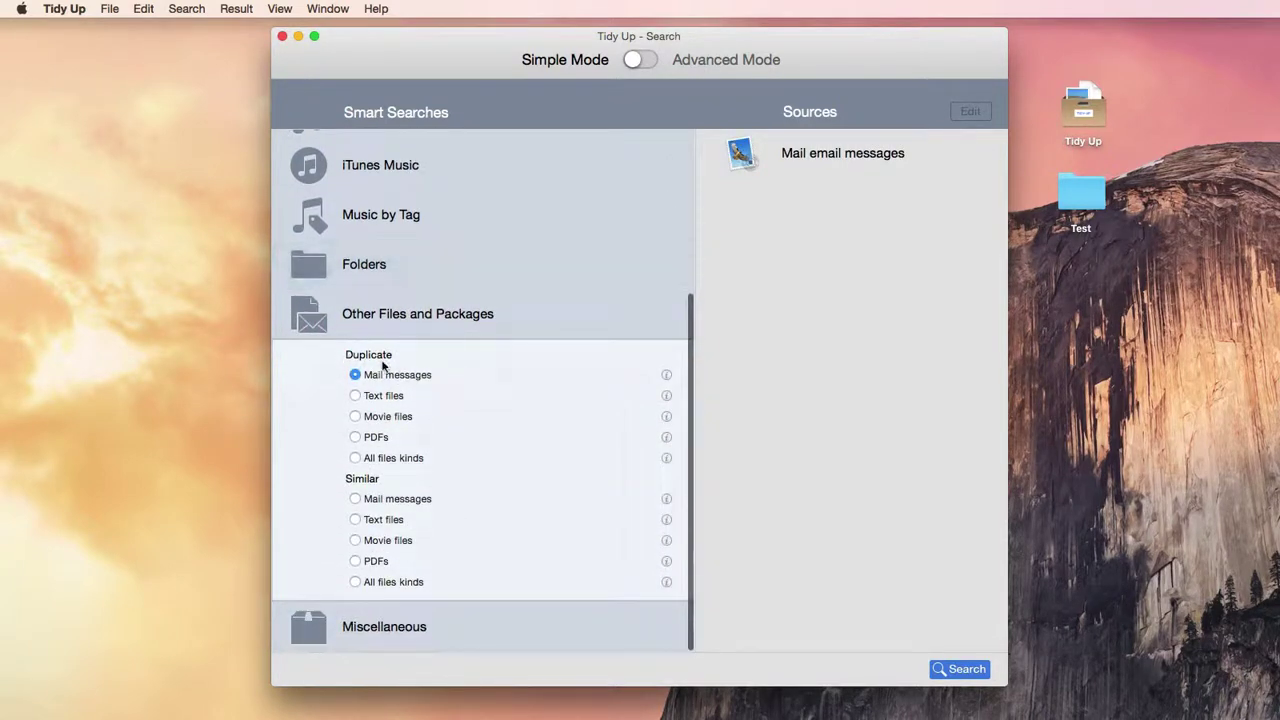
pyautogui.click(390, 168)
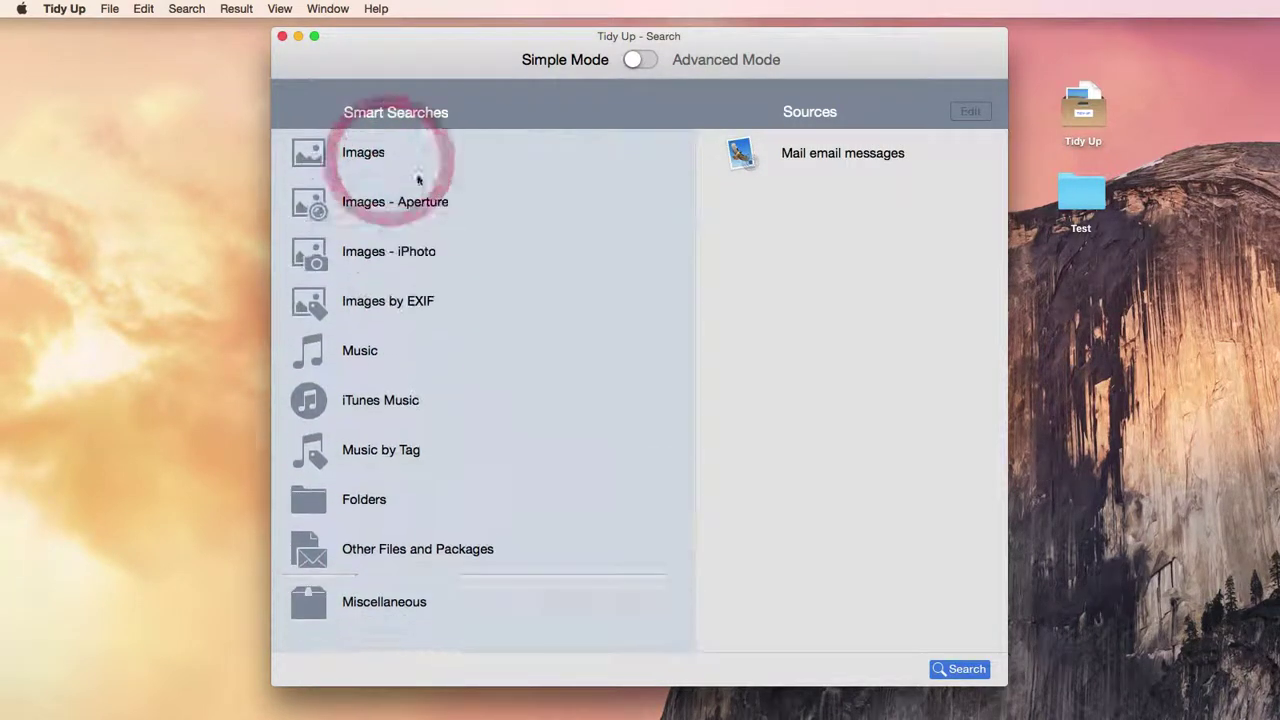
# Drag the desktop Test folder into the editable Sources list, select IC RECORDER, and switch to Advanced Mode.
pyautogui.click(966, 113)
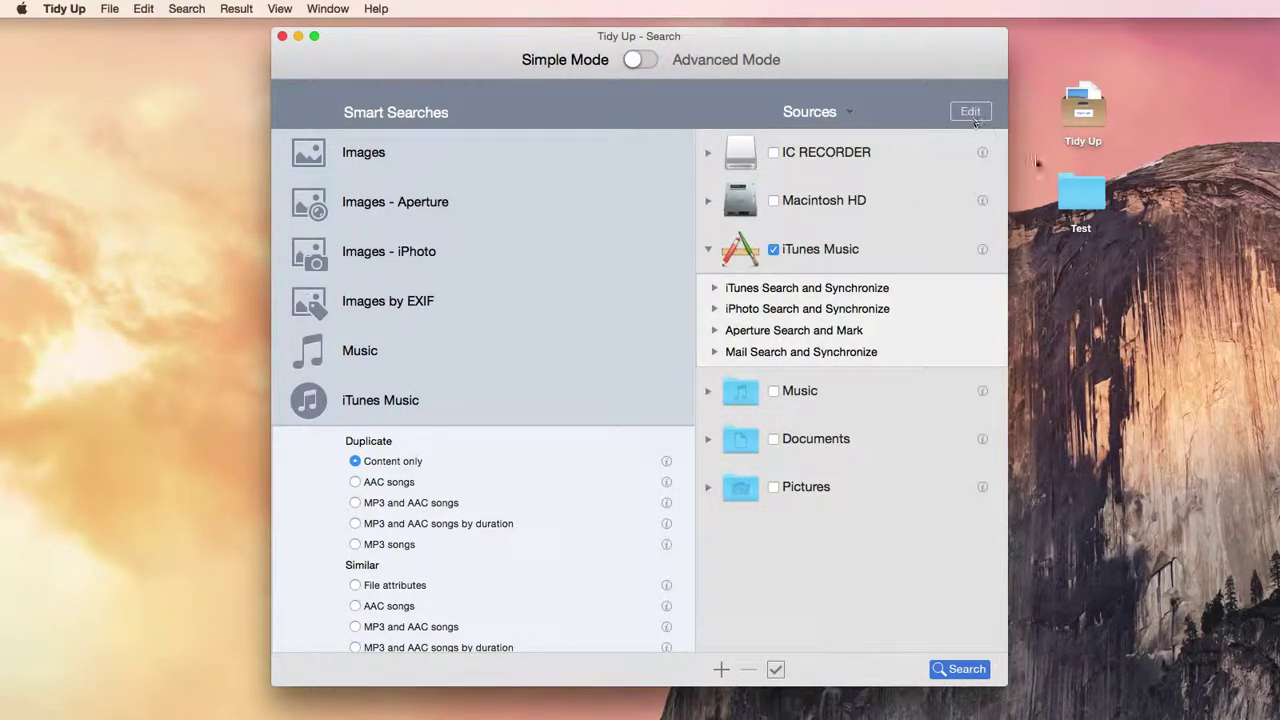
pyautogui.moveTo(1078, 192); pyautogui.dragTo(783, 563)
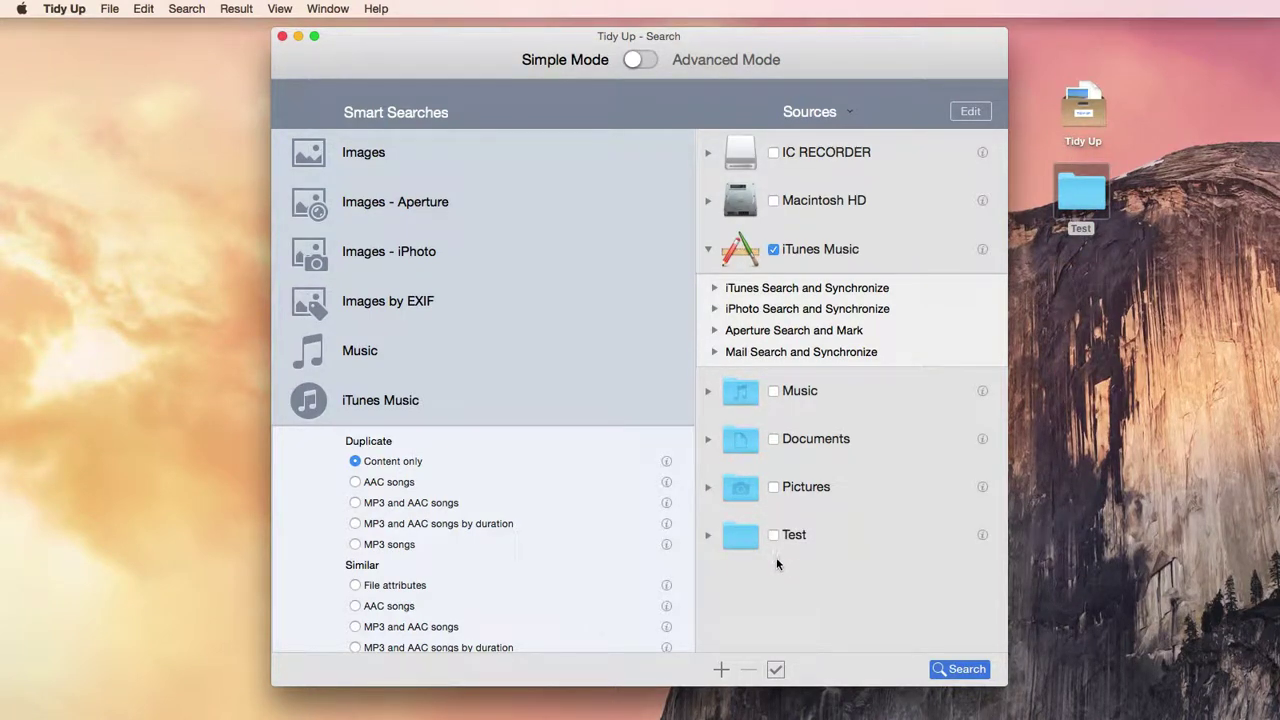
pyautogui.click(742, 157)
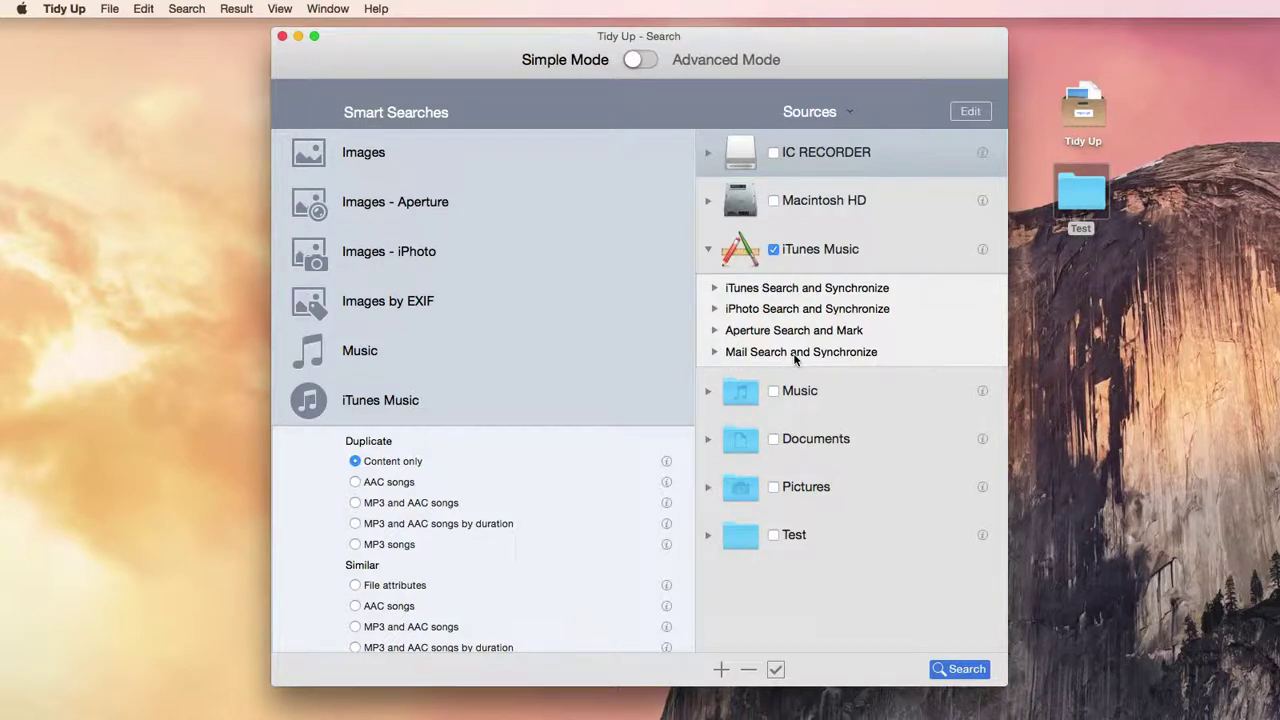
pyautogui.click(645, 60)
# Run an Images - iPhoto duplicate search in Simple Mode using the Fastest image comparison.
pyautogui.scroll(2, 602, 196)
pyautogui.scroll(-10, 566, 234)
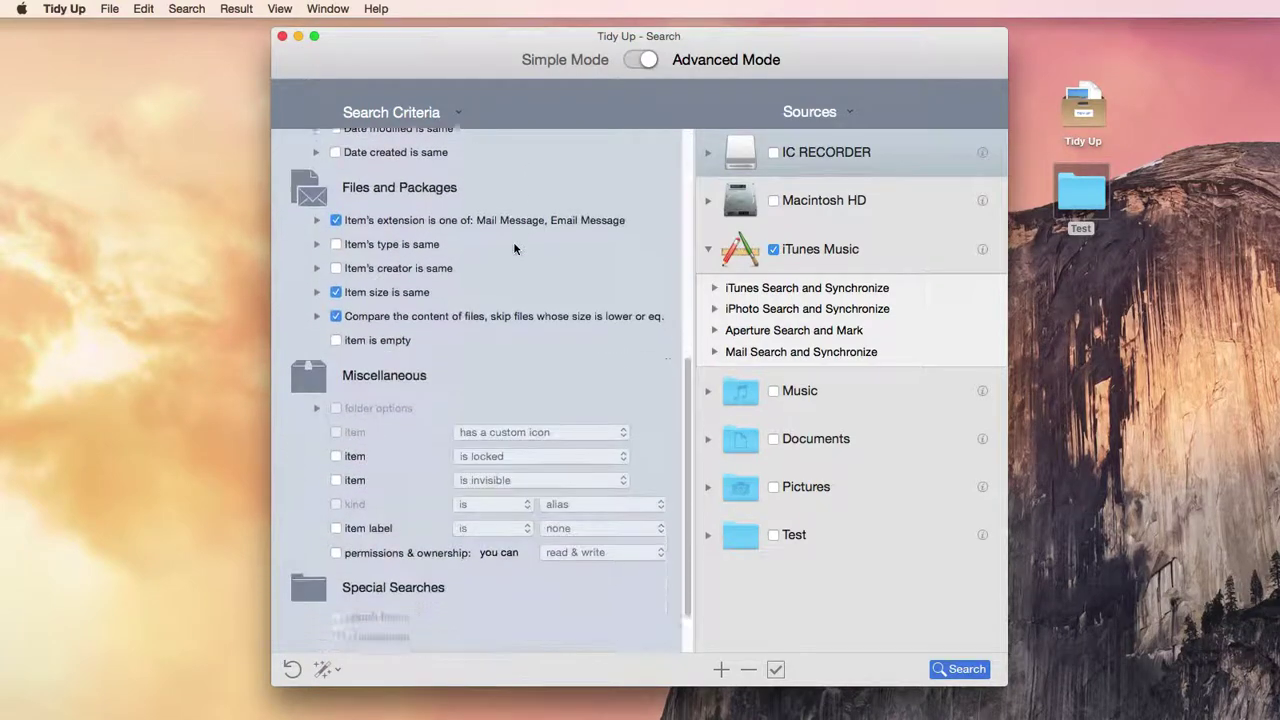
pyautogui.scroll(10, 515, 248)
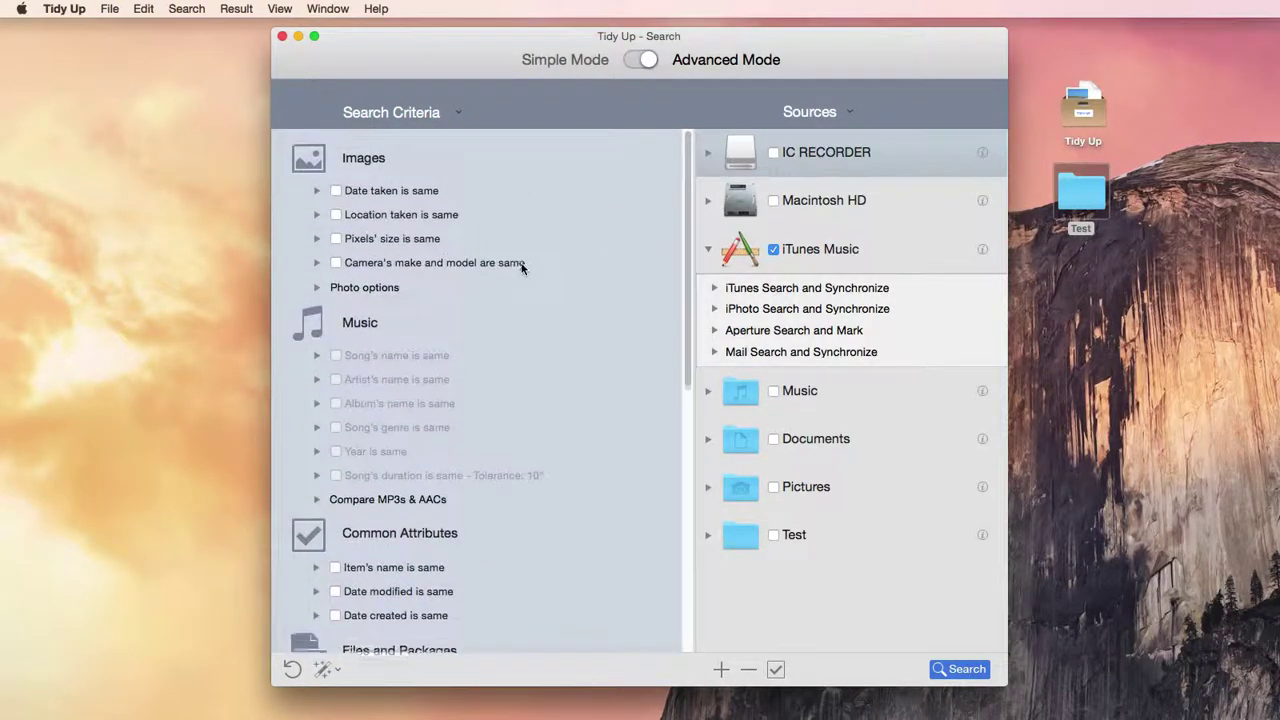
pyautogui.click(641, 60)
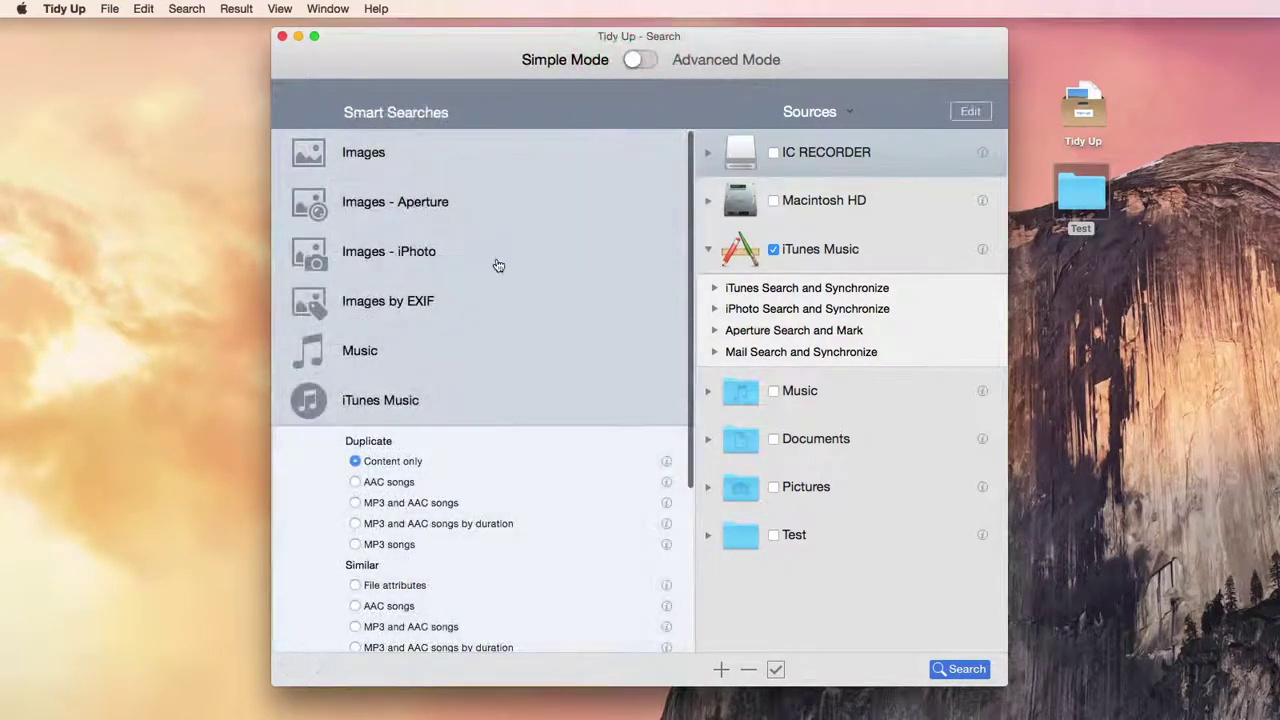
pyautogui.click(424, 252)
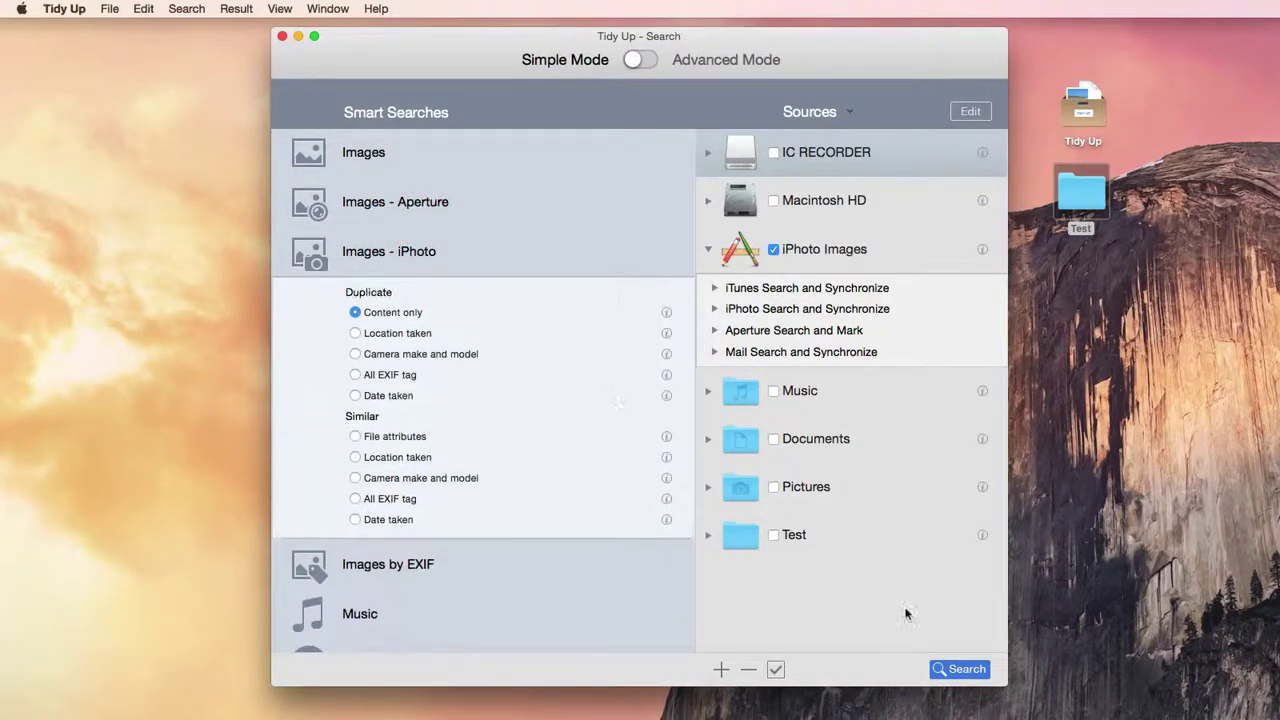
pyautogui.click(953, 668)
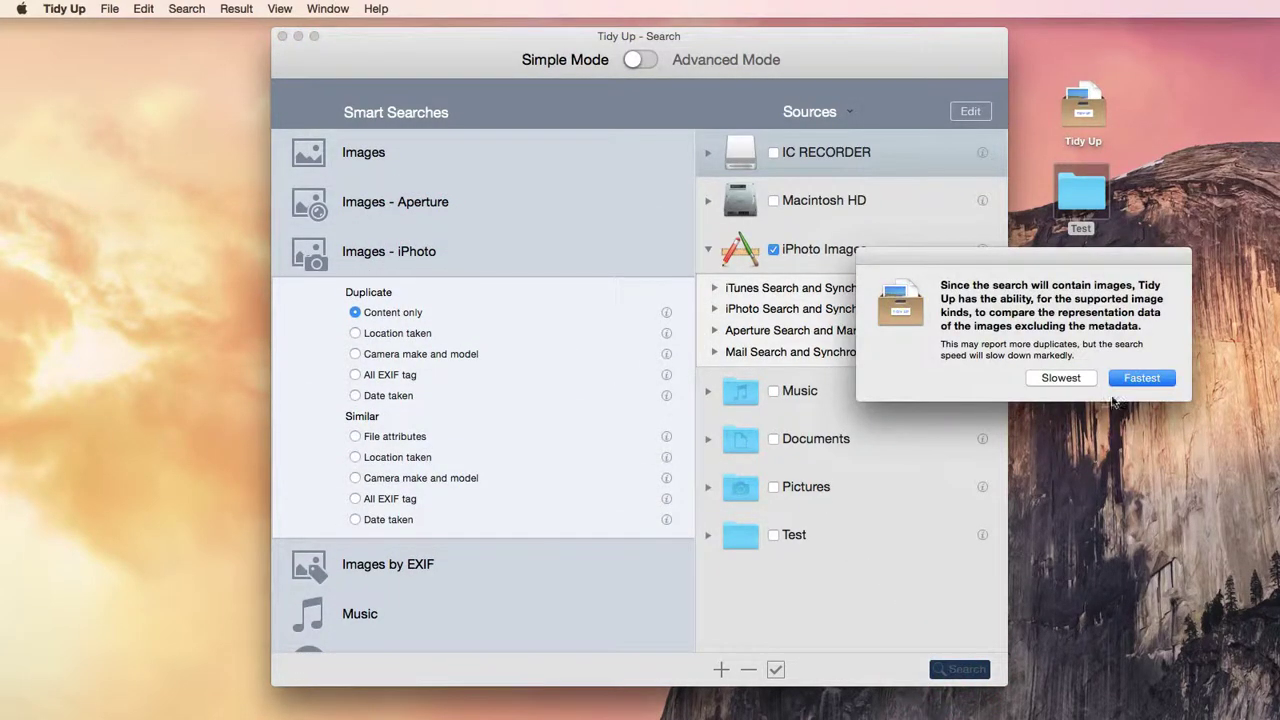
pyautogui.click(1118, 379)
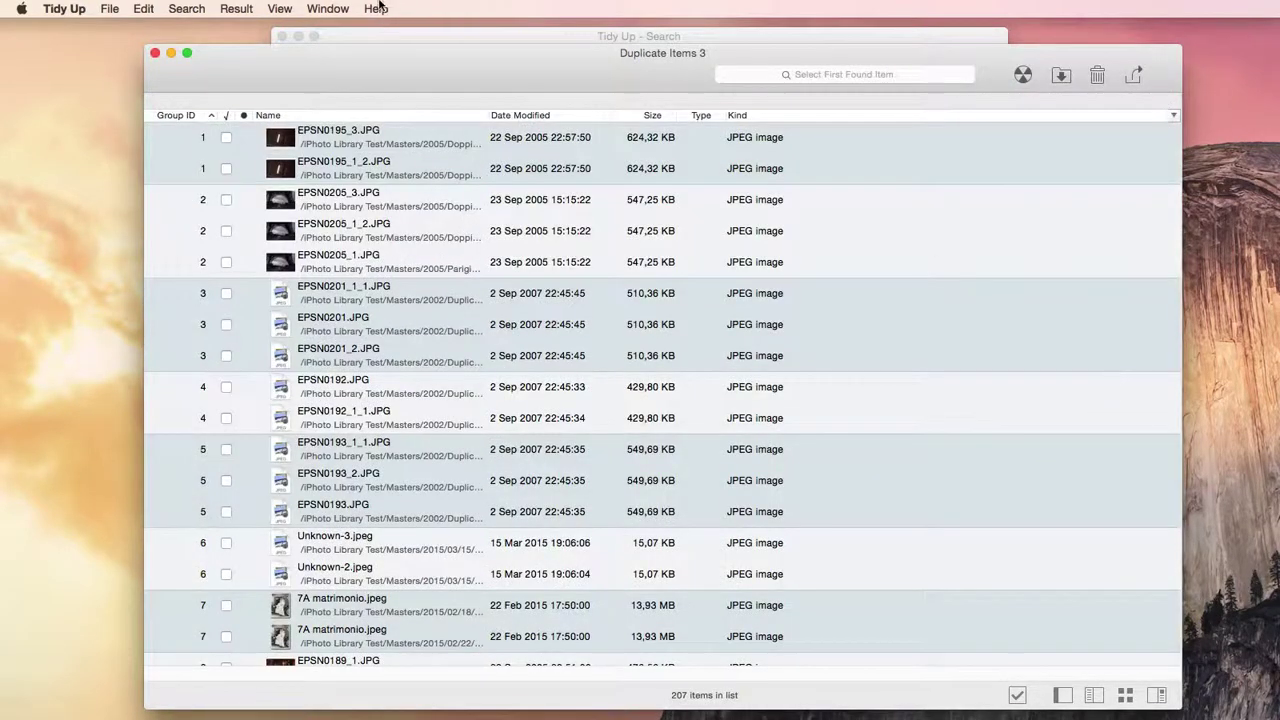
# Show 'All but one item of each' duplicate group in the sidebar, with results grouped by duplicate.
pyautogui.moveTo(471, 86); pyautogui.dragTo(458, 70)
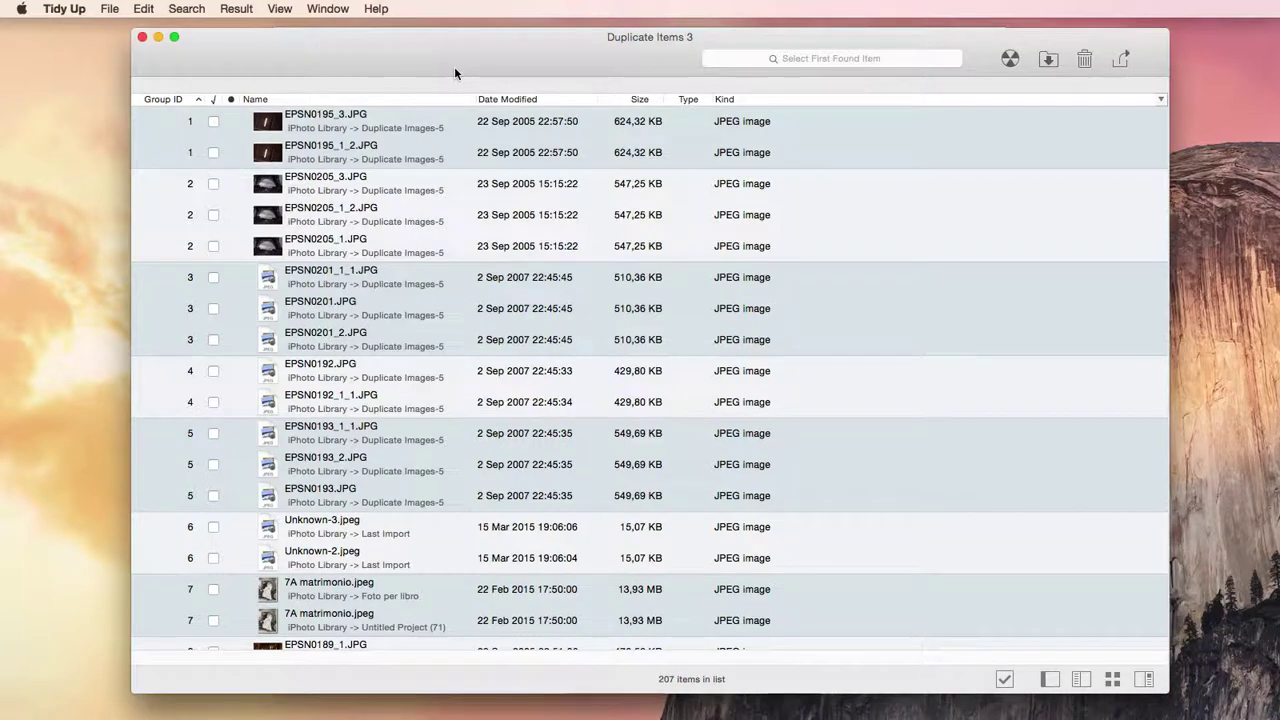
pyautogui.click(1047, 681)
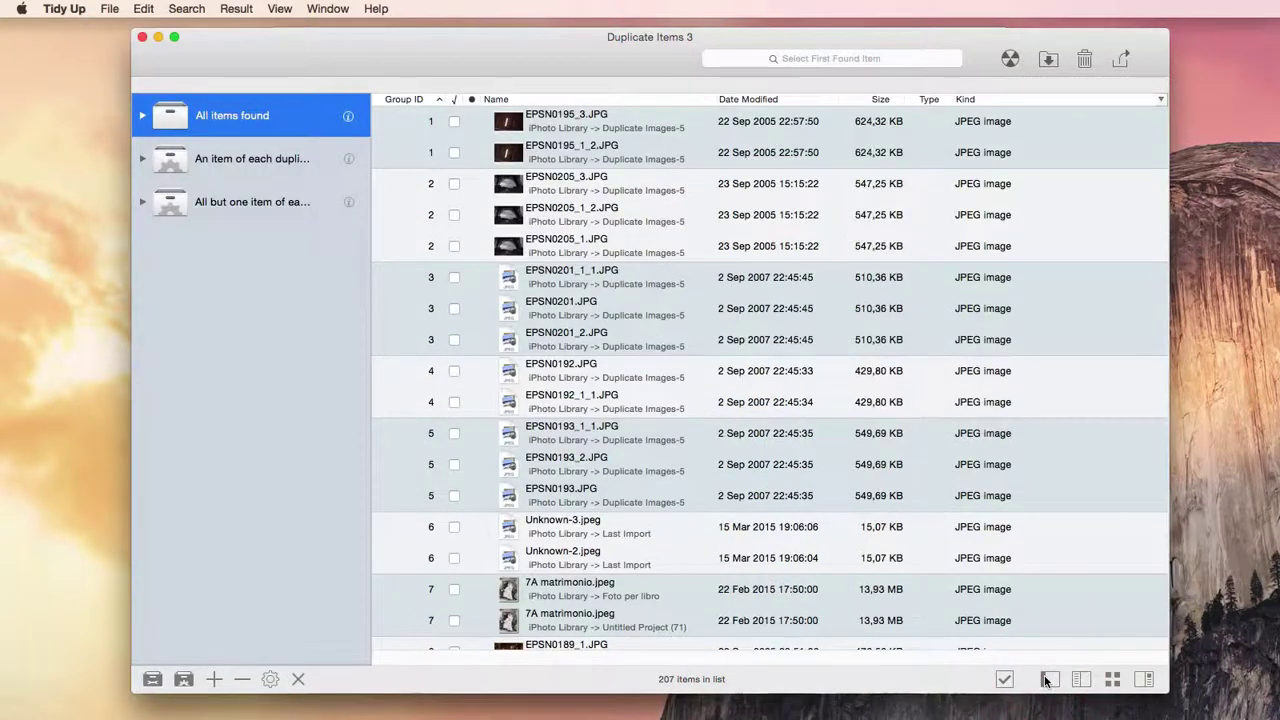
pyautogui.click(240, 203)
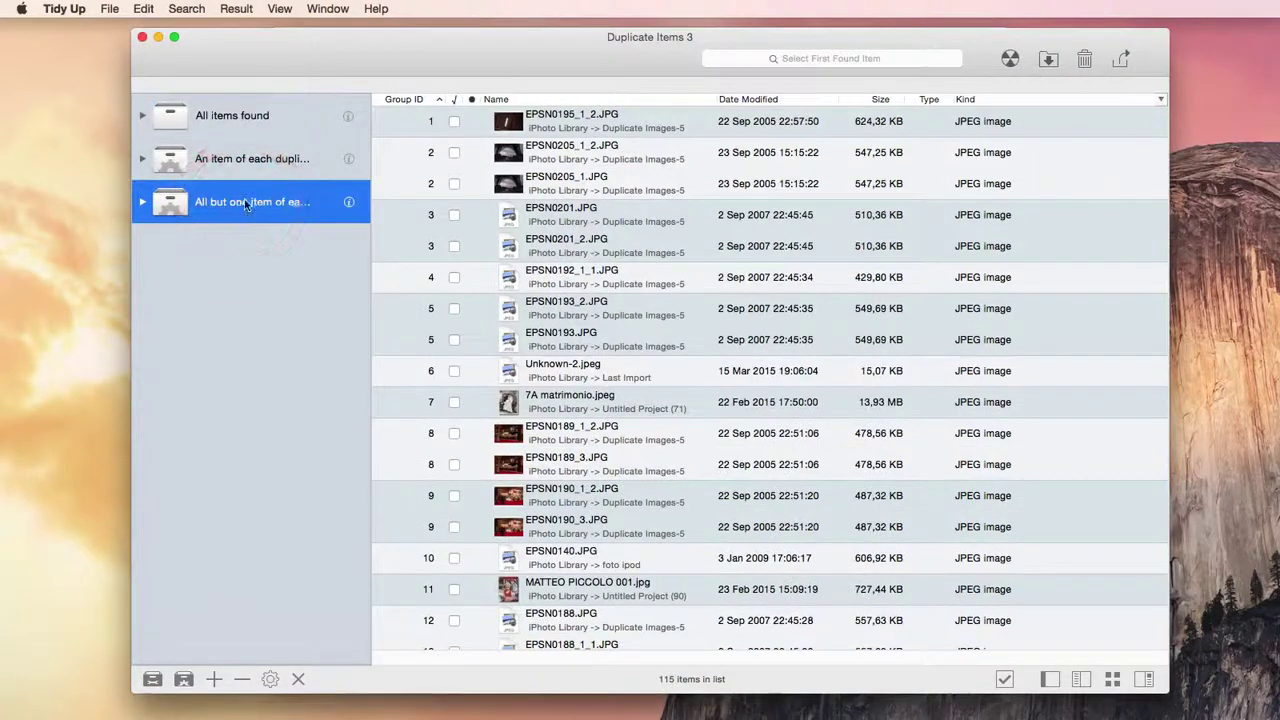
pyautogui.scroll(-5, 576, 305)
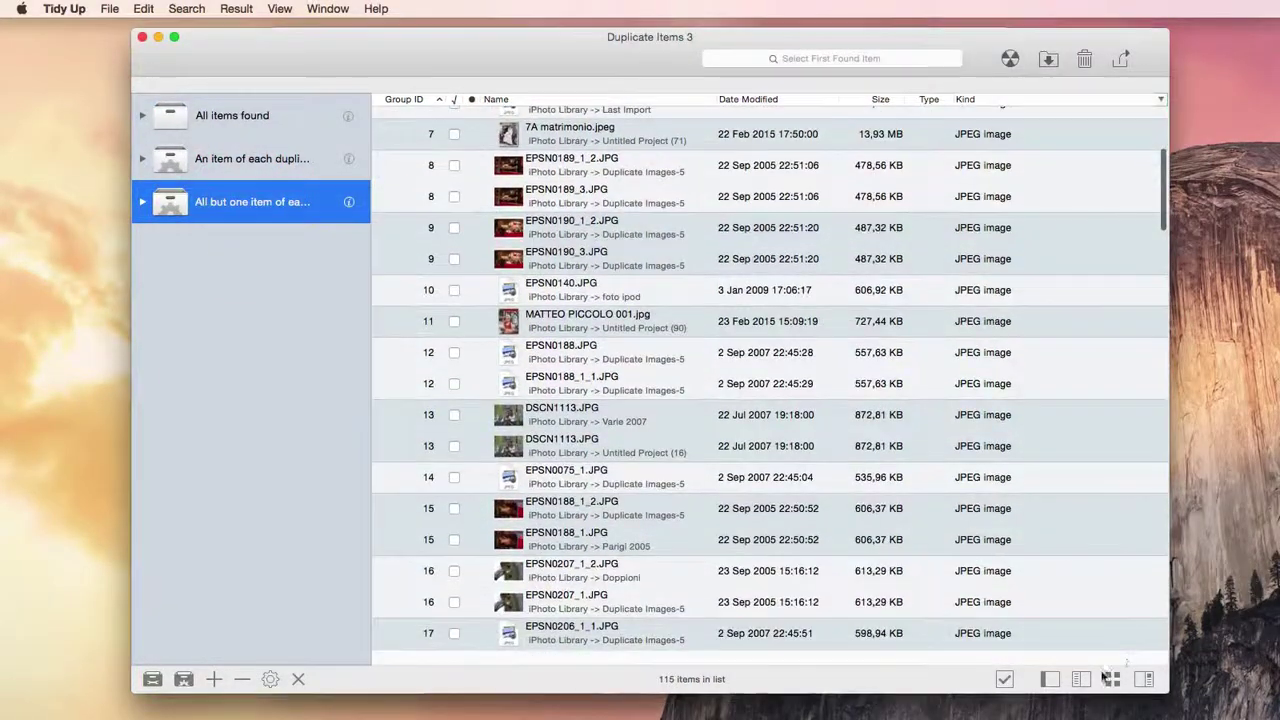
pyautogui.click(1082, 680)
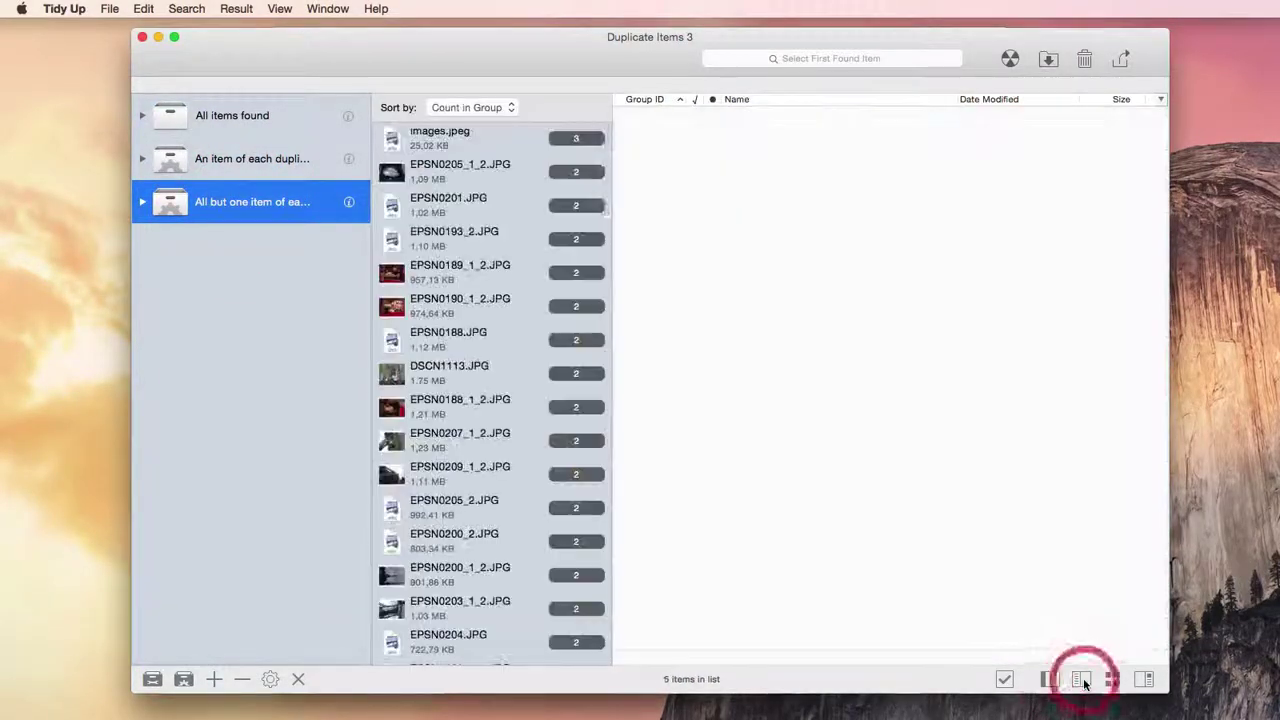
# Show all found items, view the images.jpeg group as thumbnails, and preview the first copy.
pyautogui.click(280, 109)
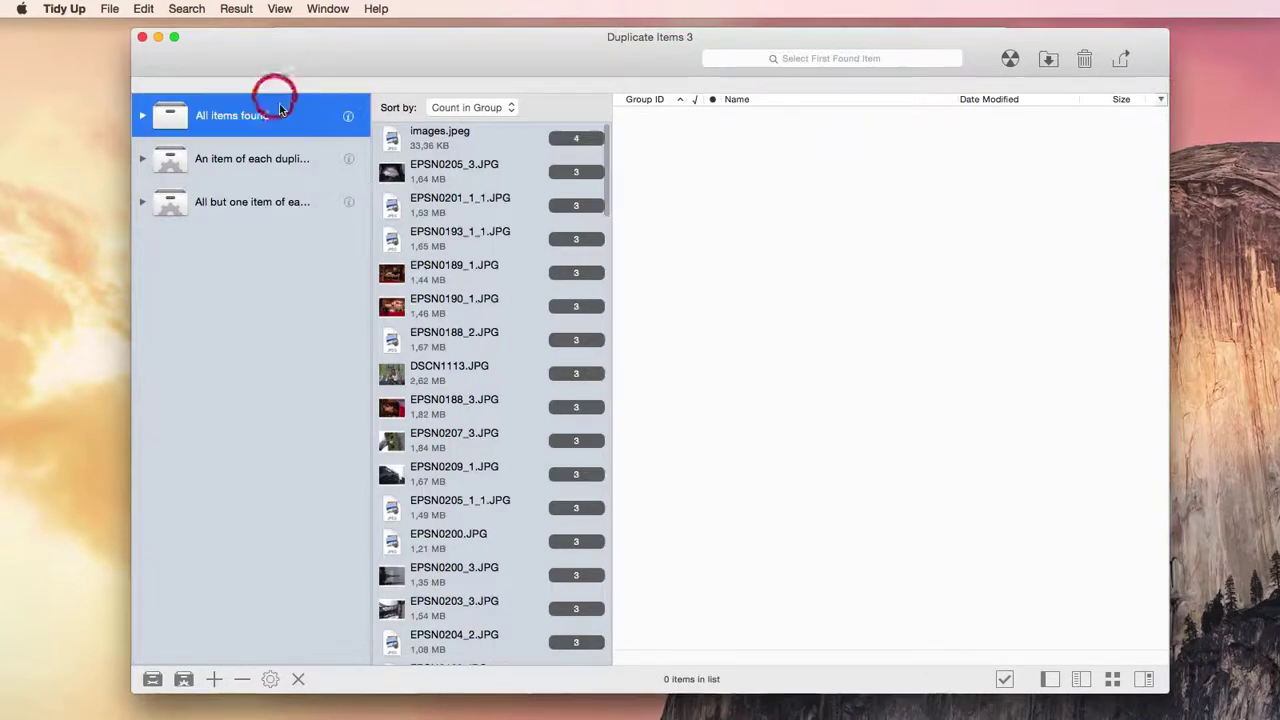
pyautogui.click(488, 141)
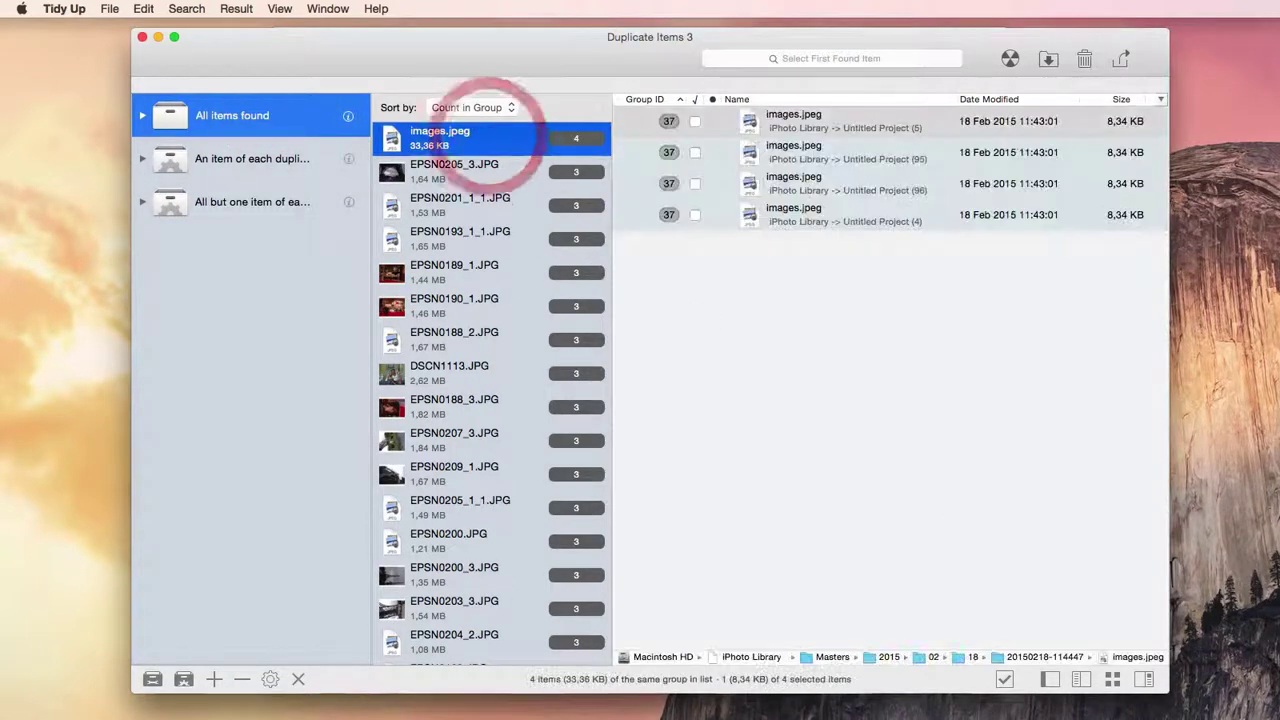
pyautogui.click(1110, 681)
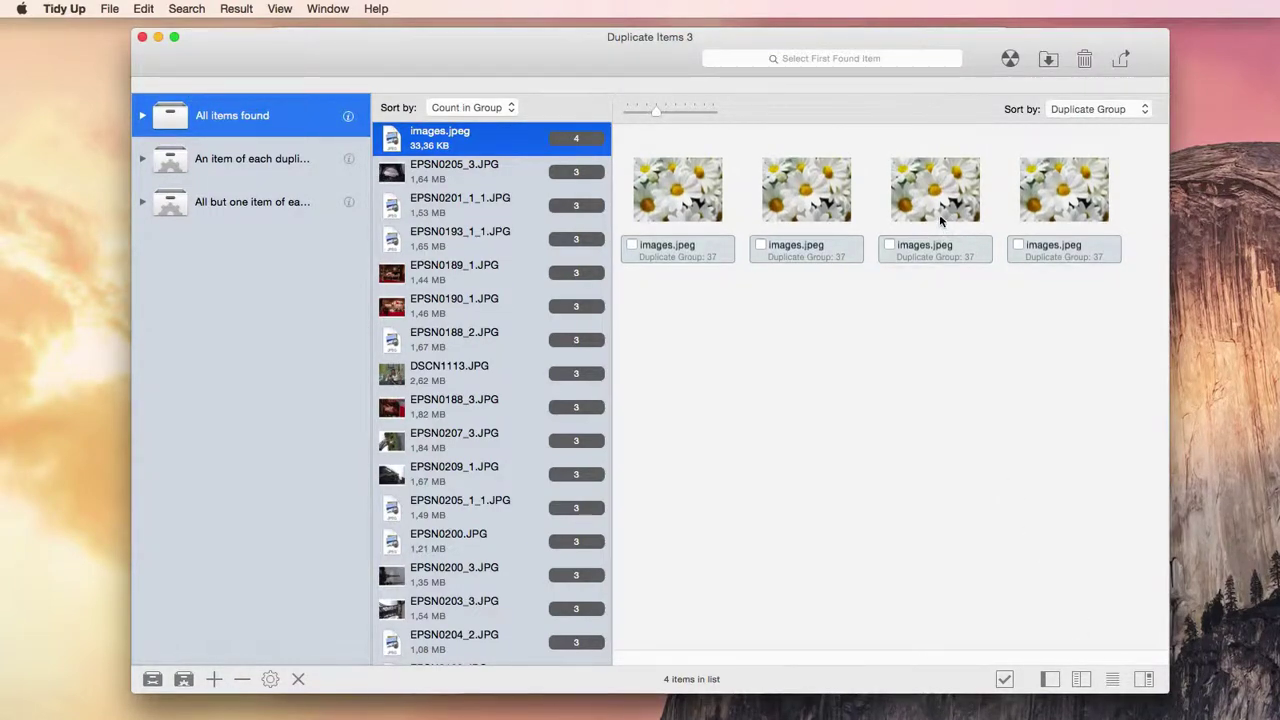
pyautogui.click(690, 195)
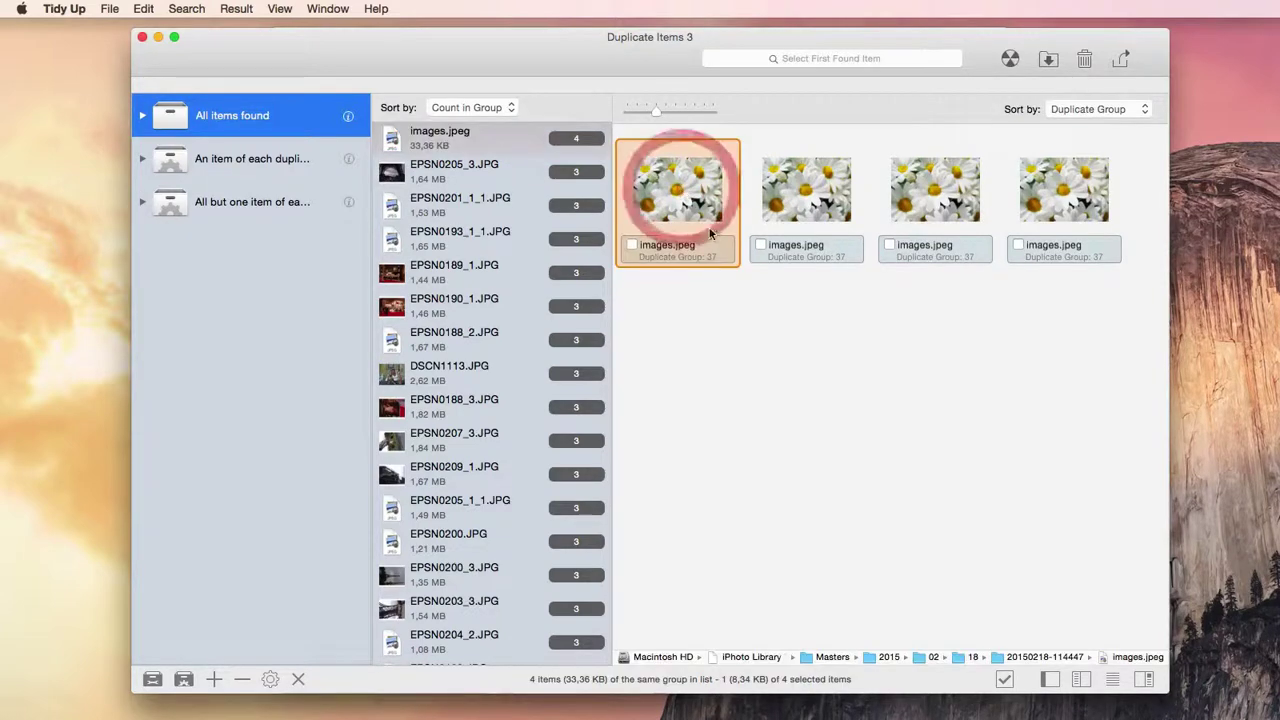
pyautogui.press('space')
pyautogui.press('space')
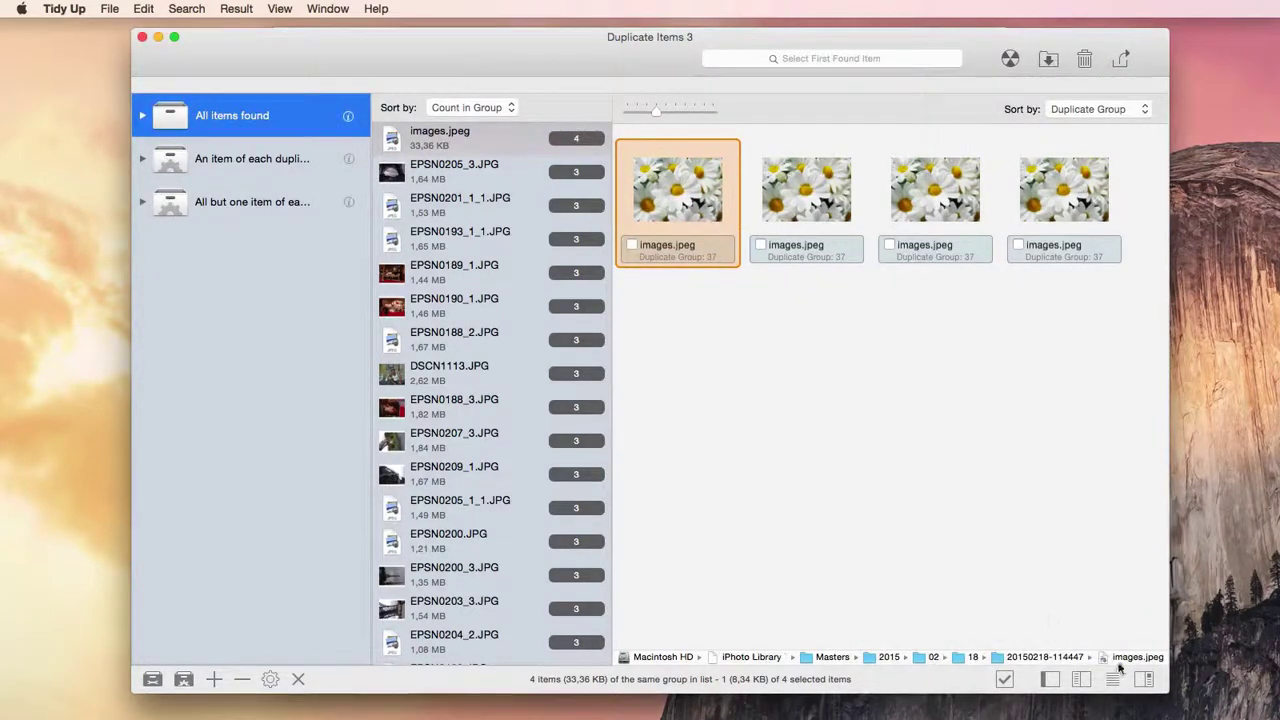
# Show the first images.jpeg copy's preview and attributes, then bring up the Autocheck menu.
pyautogui.click(1146, 679)
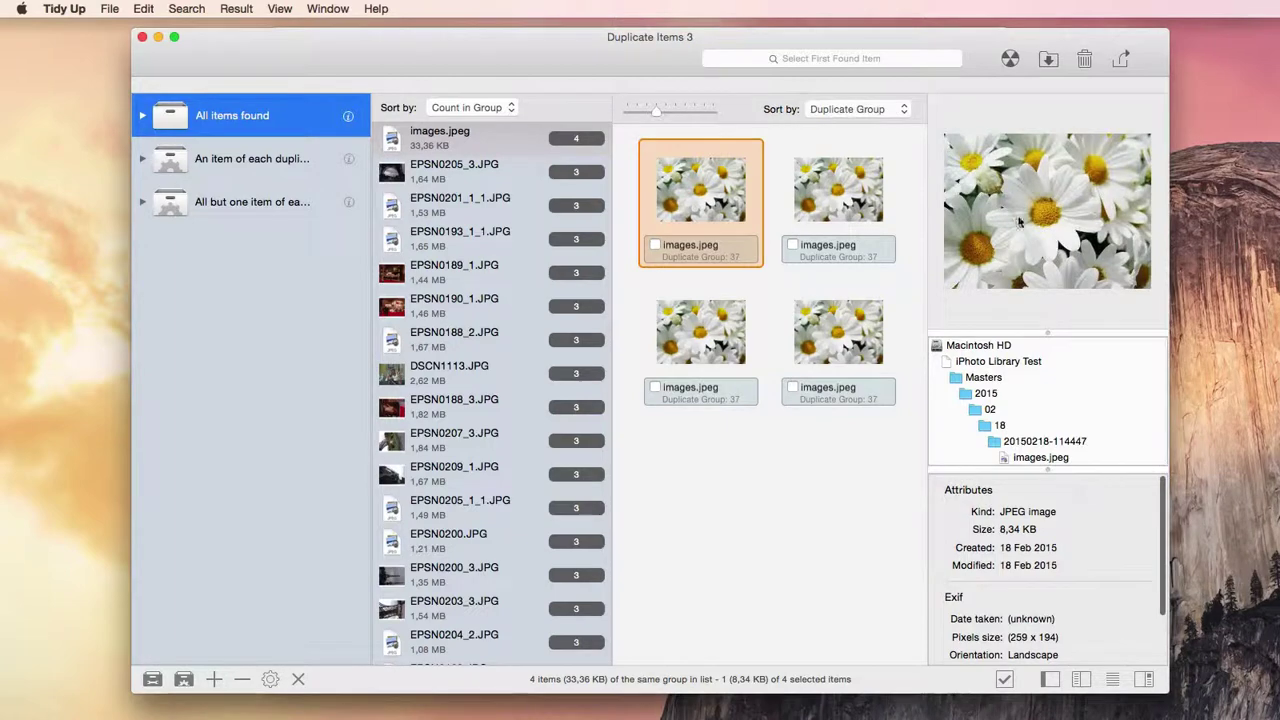
pyautogui.scroll(-3, 1010, 585)
pyautogui.scroll(4, 1020, 587)
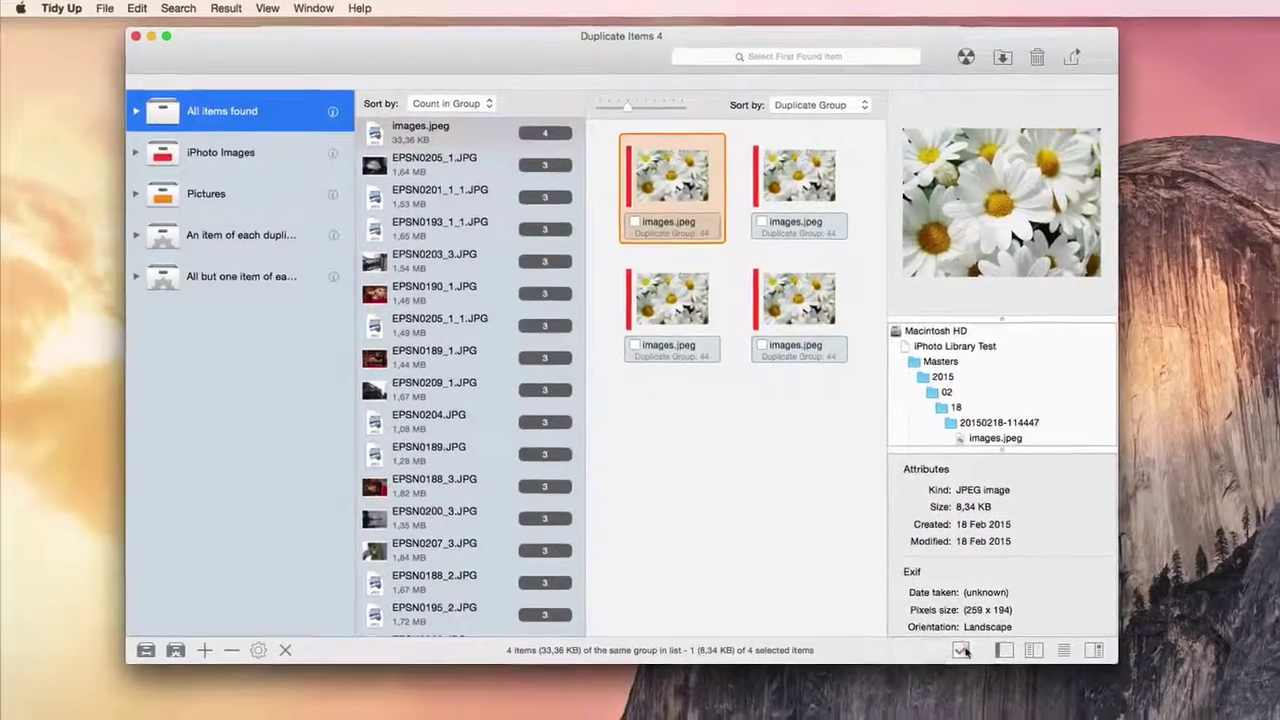
pyautogui.click(961, 650)
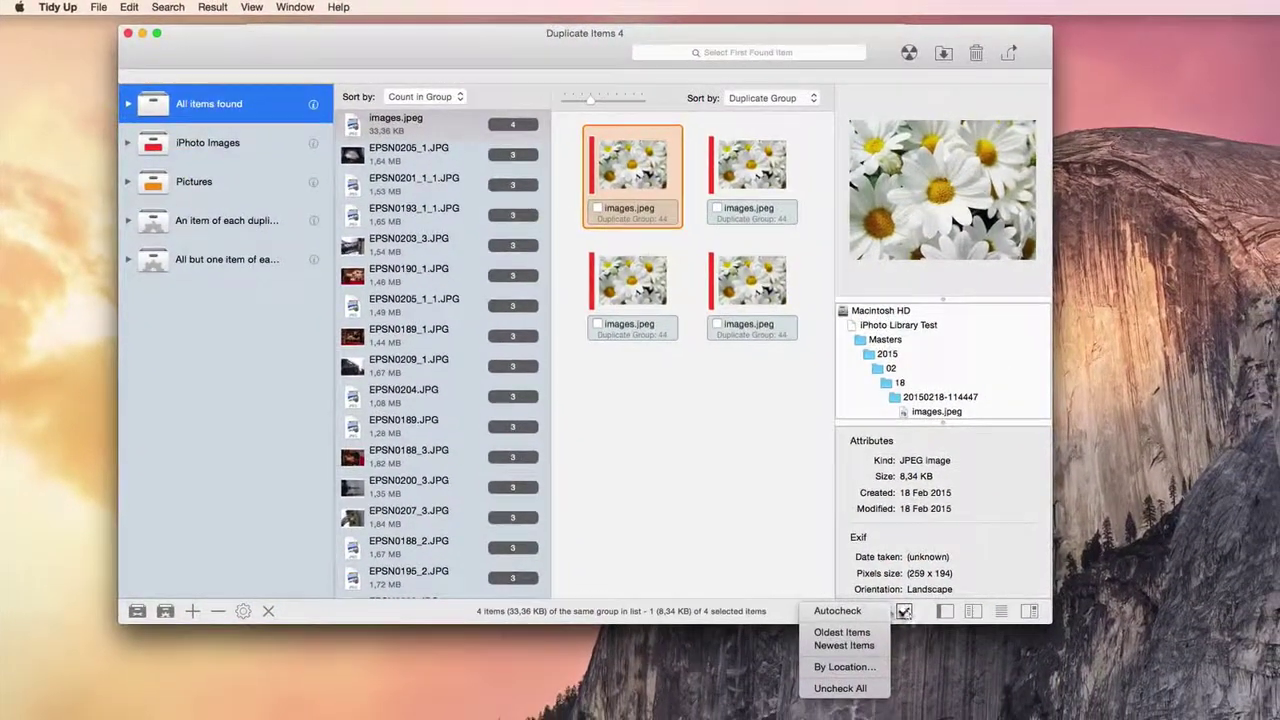
# Autocheck the duplicates, add Oldest items and Newest items boxes, then return to All items found.
pyautogui.click(885, 612)
pyautogui.click(905, 613)
pyautogui.click(871, 634)
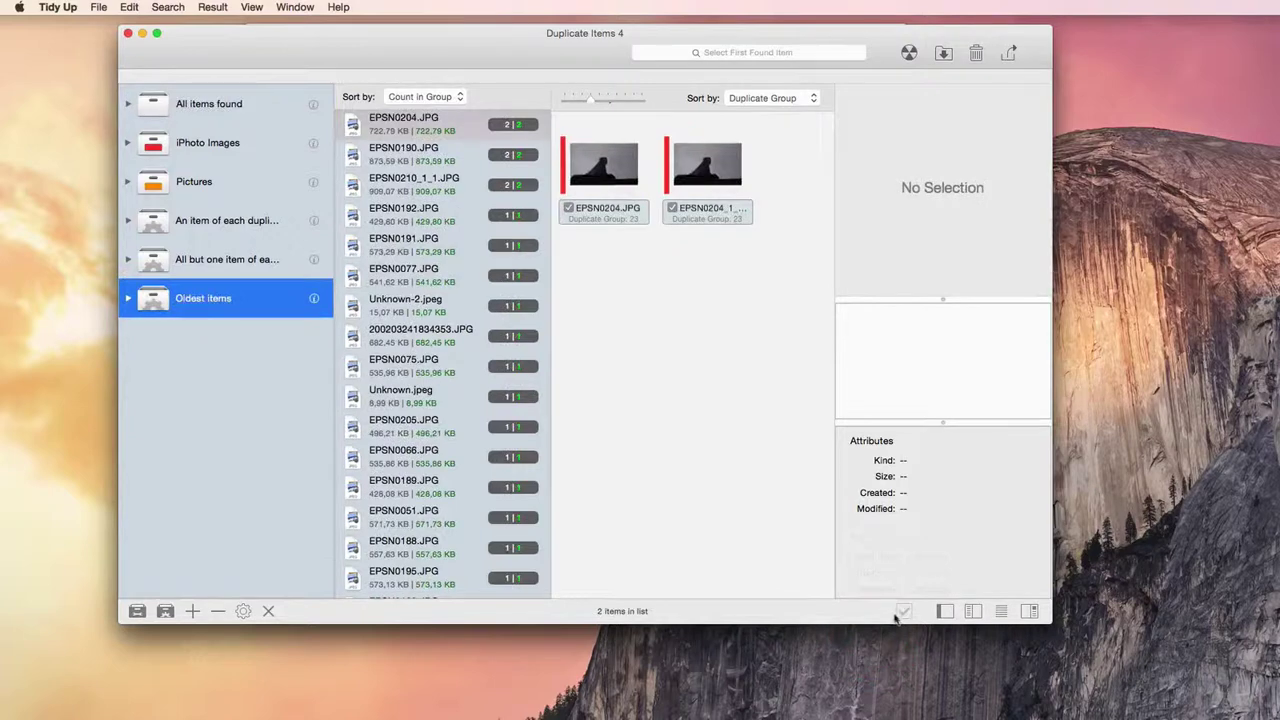
pyautogui.click(887, 616)
pyautogui.click(860, 645)
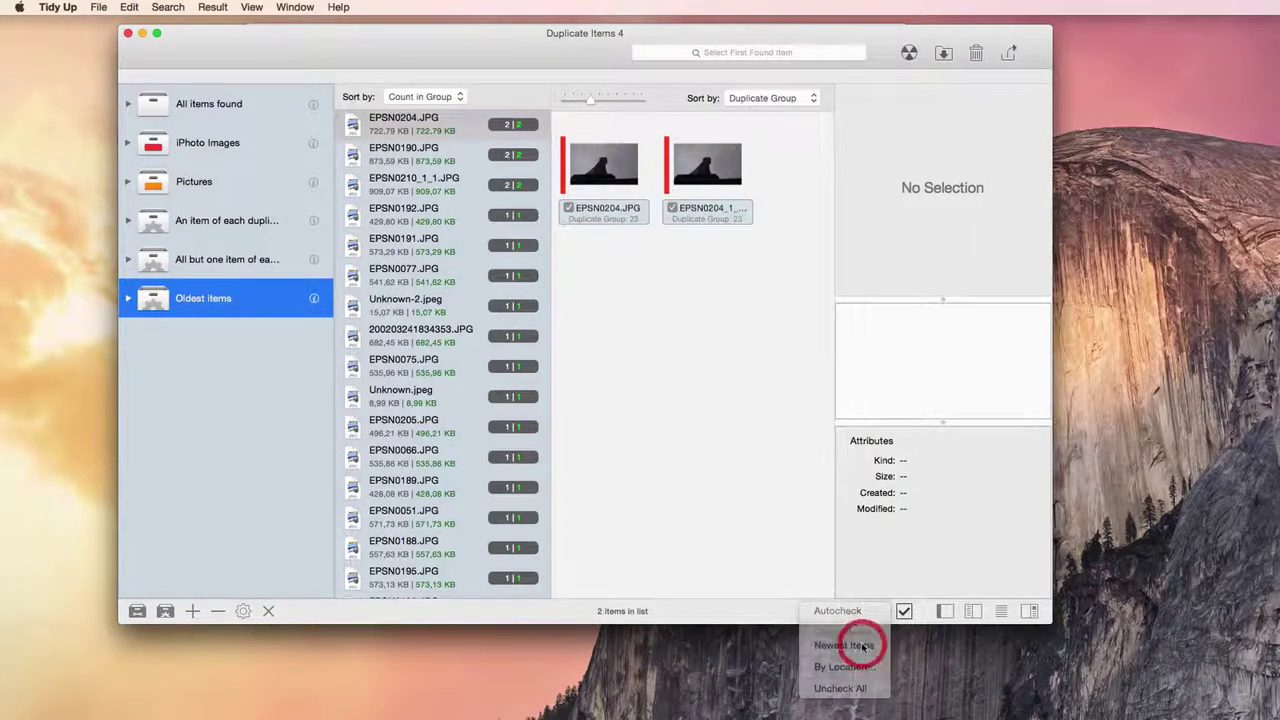
pyautogui.click(904, 612)
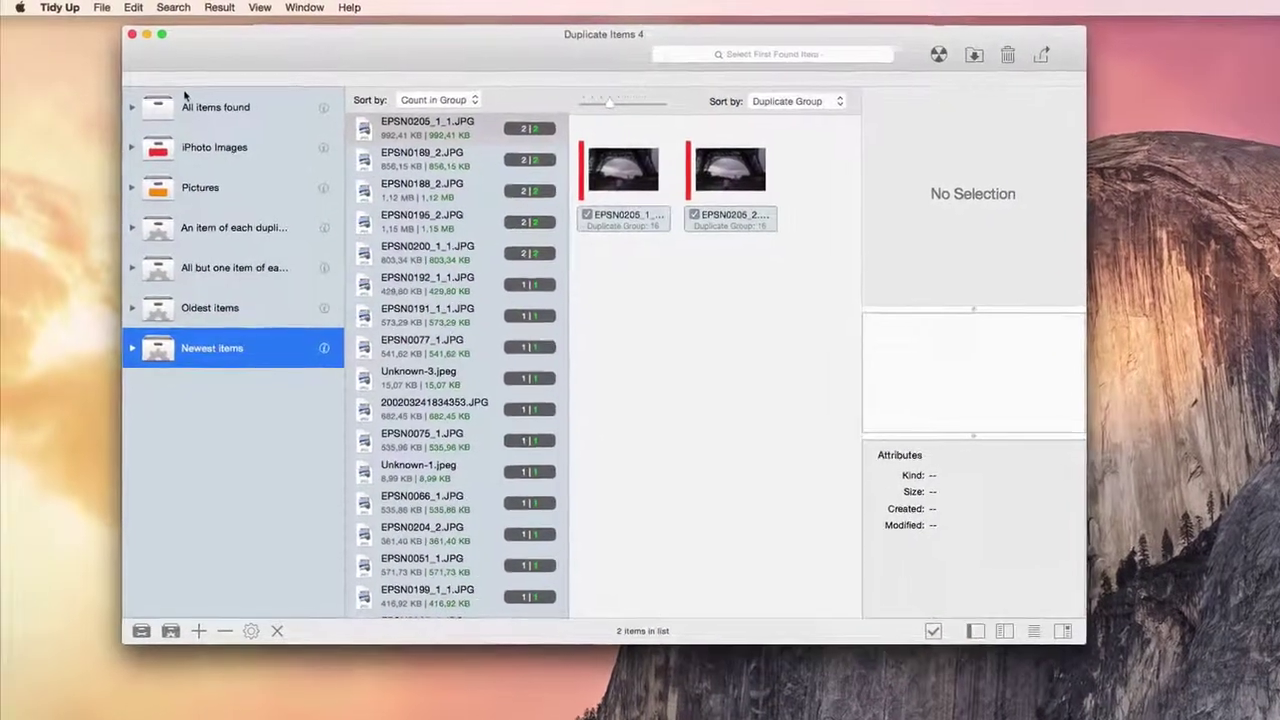
pyautogui.click(209, 103)
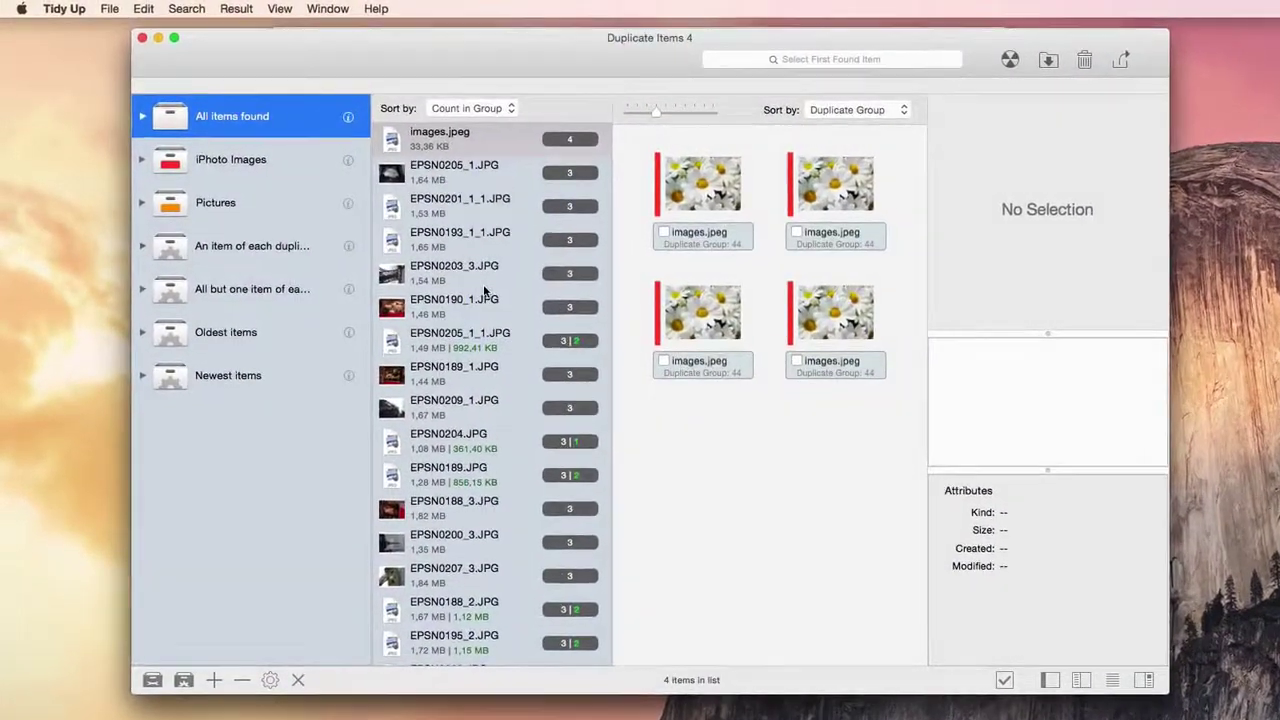
pyautogui.click(186, 681)
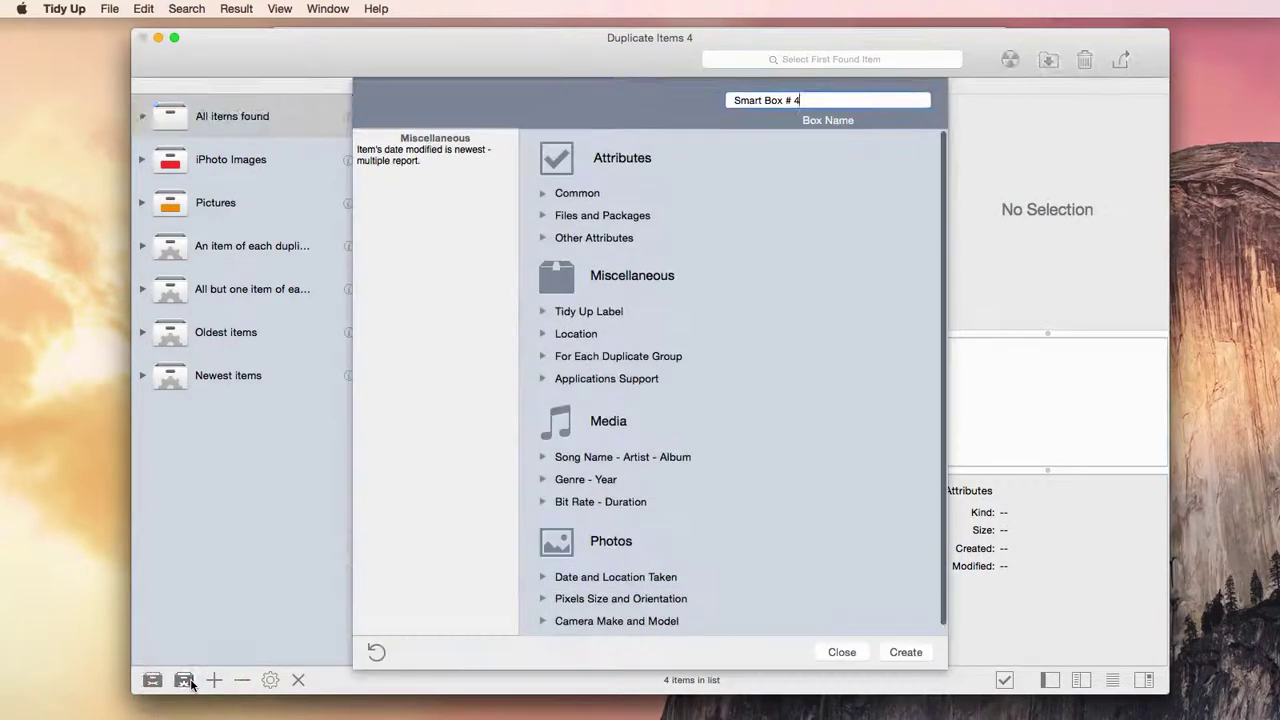
pyautogui.scroll(-1, 654, 514)
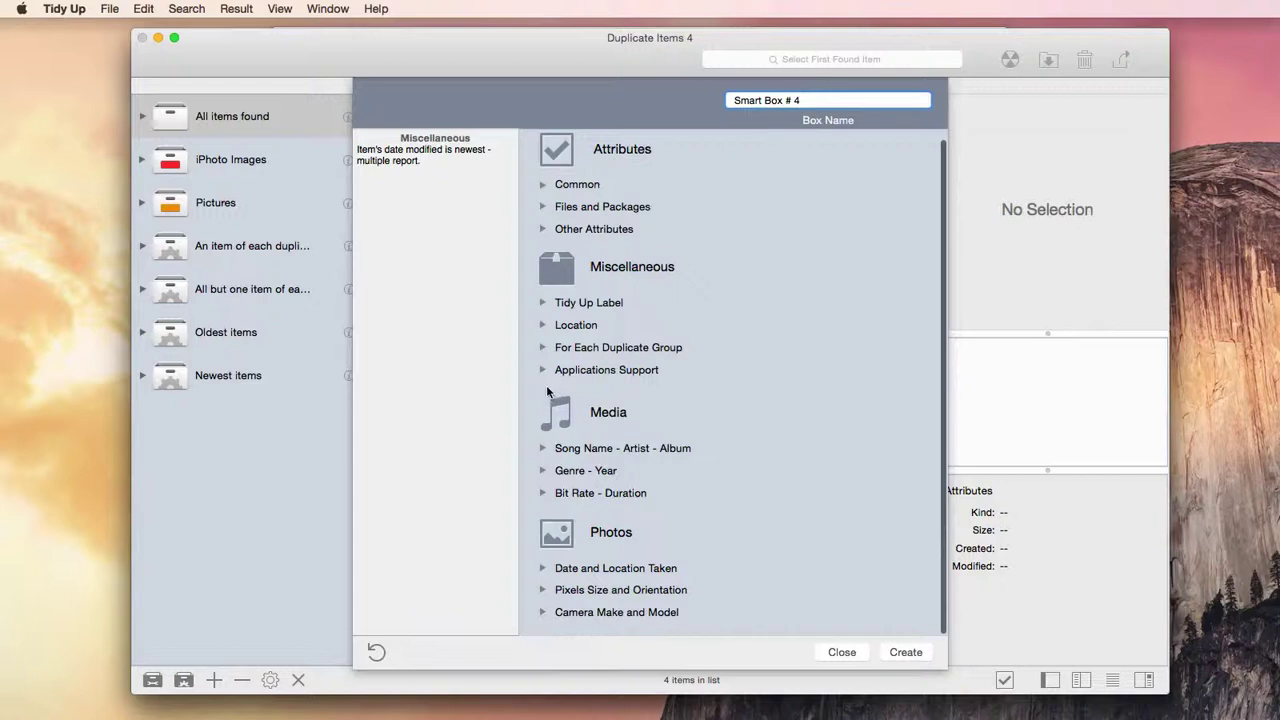
pyautogui.click(543, 370)
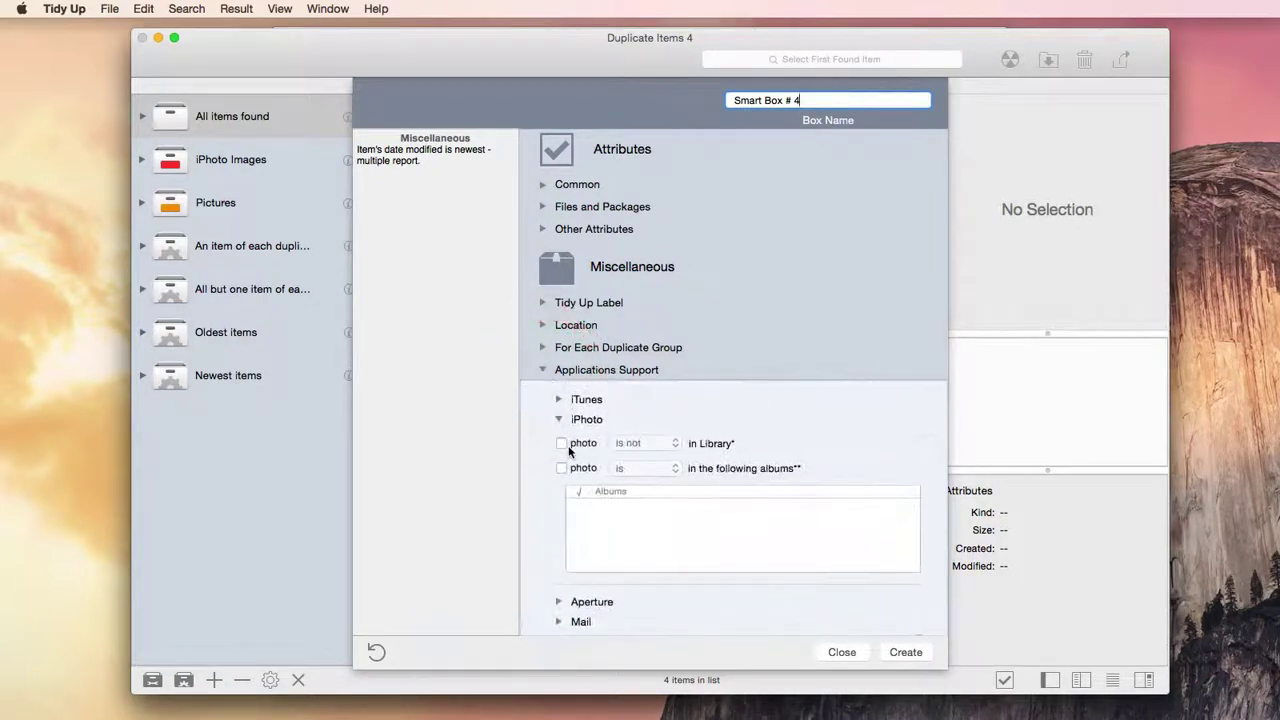
pyautogui.click(562, 443)
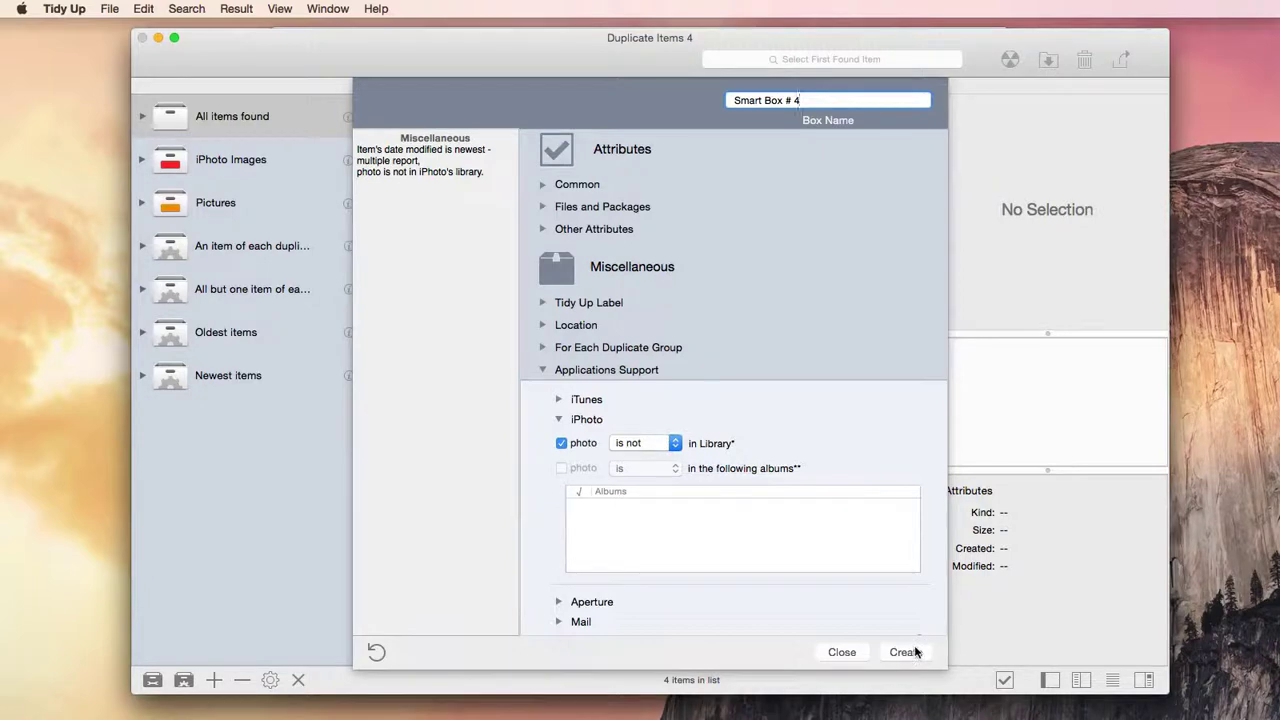
pyautogui.click(826, 656)
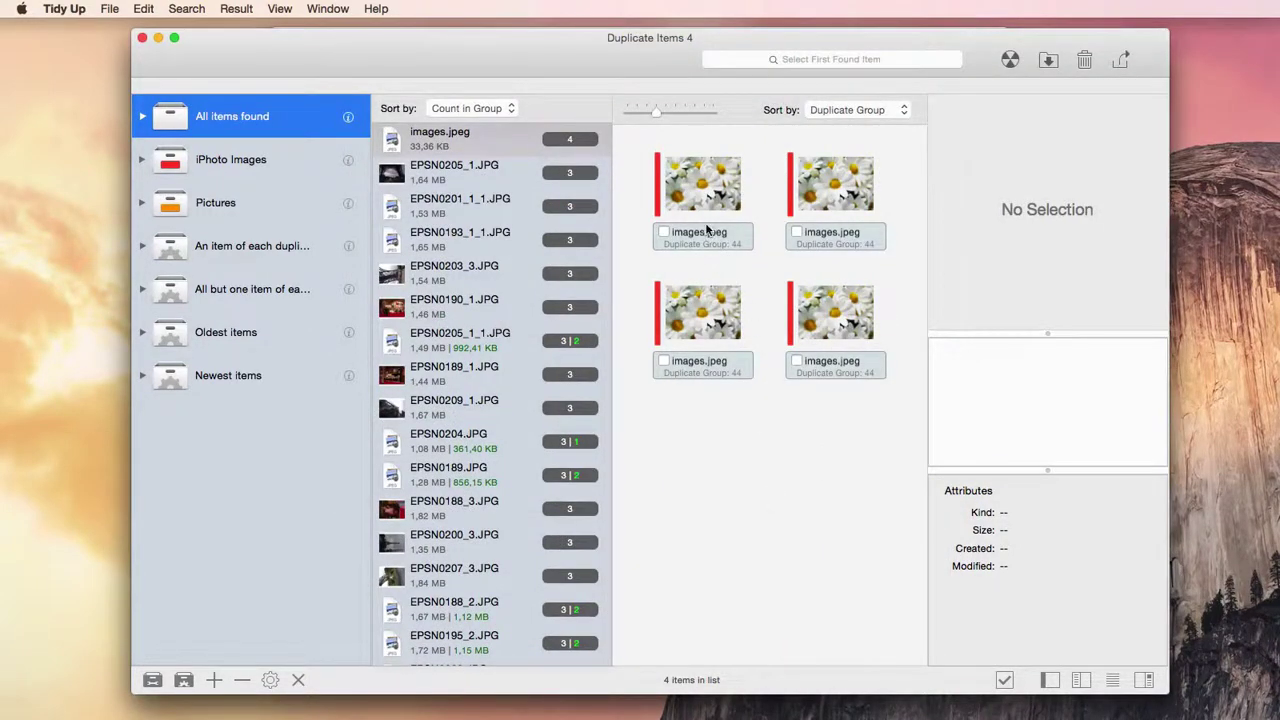
# Show the first images.jpeg duplicate's details and briefly view the trashing choices.
pyautogui.click(706, 230)
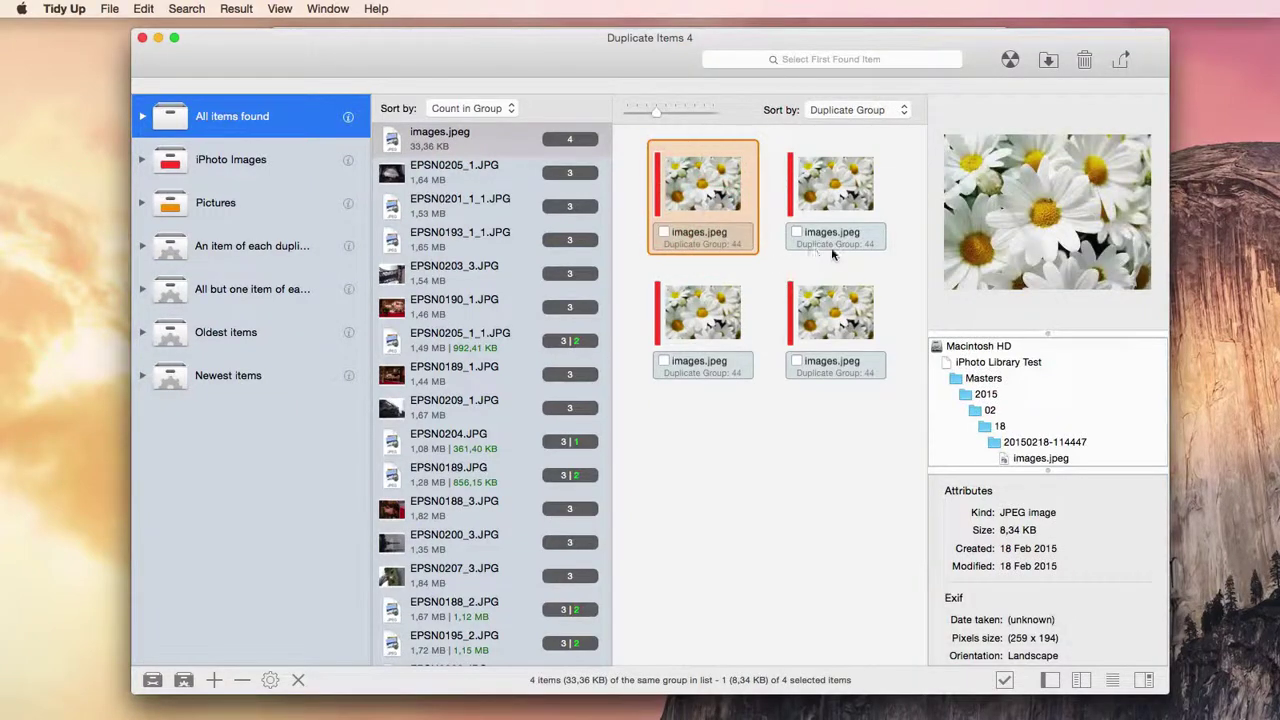
pyautogui.click(1086, 61)
pyautogui.click(1086, 61)
pyautogui.click(1047, 62)
pyautogui.click(1047, 62)
# Look over the Burn and Export options for the box, cancelling both.
pyautogui.click(1010, 61)
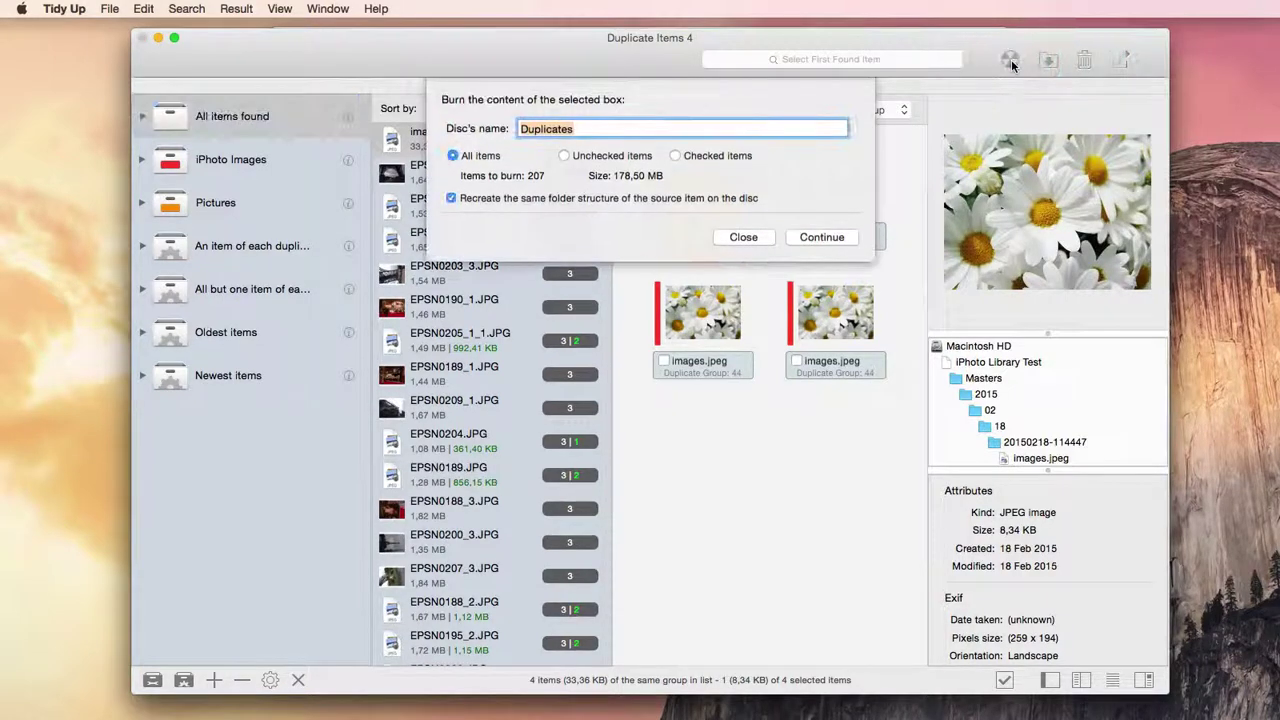
pyautogui.click(743, 226)
pyautogui.click(1122, 61)
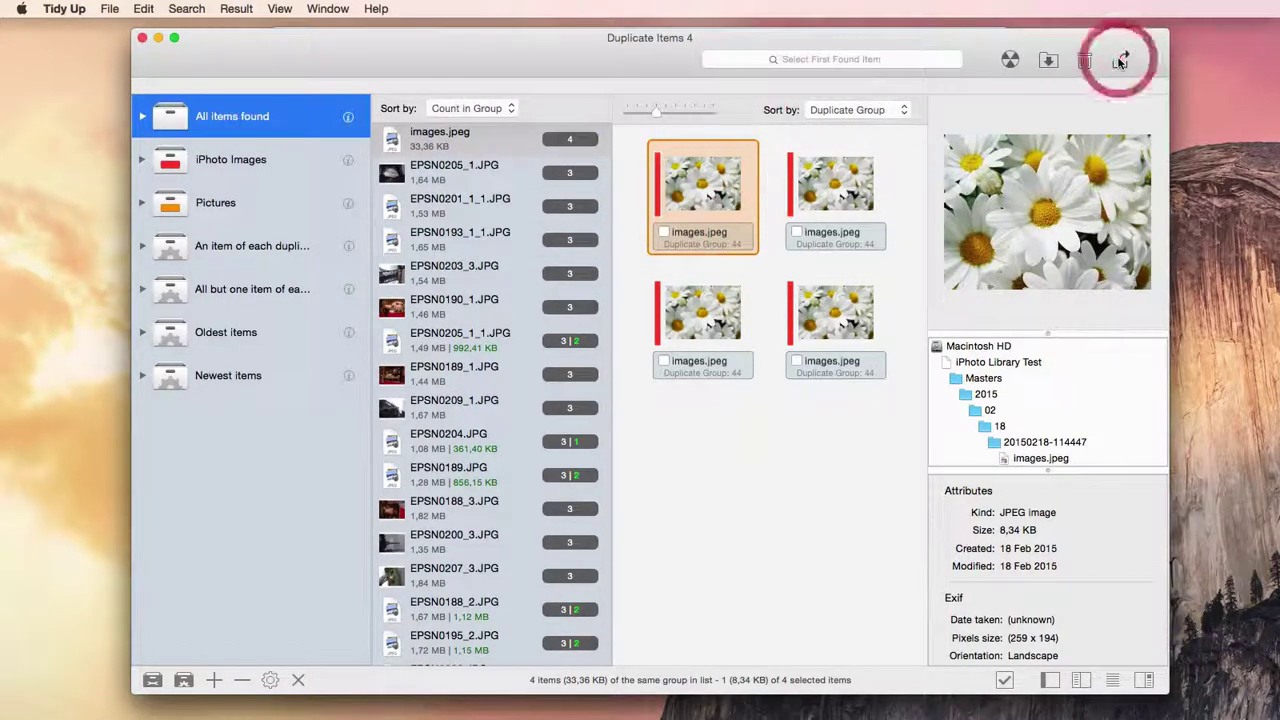
pyautogui.click(745, 218)
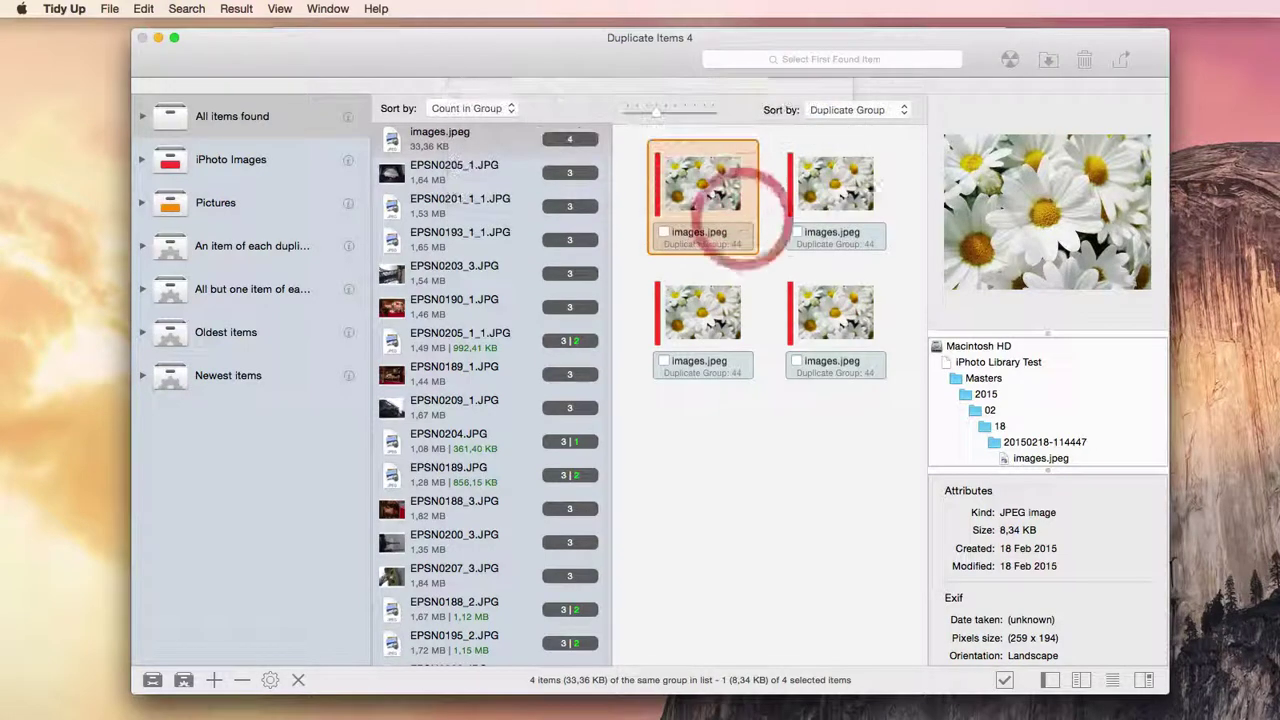
# Tick 'Substitute with aliases' in the Trash sheet, then close it without trashing.
pyautogui.click(1083, 62)
pyautogui.click(1086, 88)
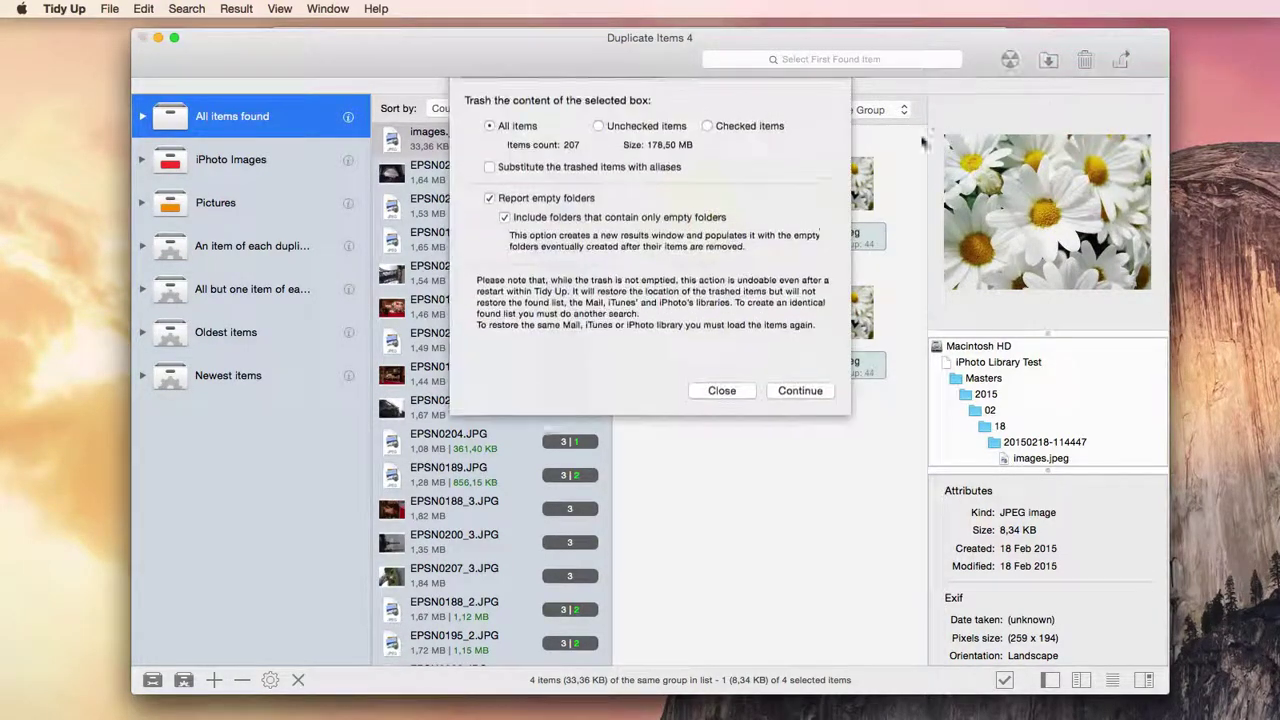
pyautogui.click(492, 168)
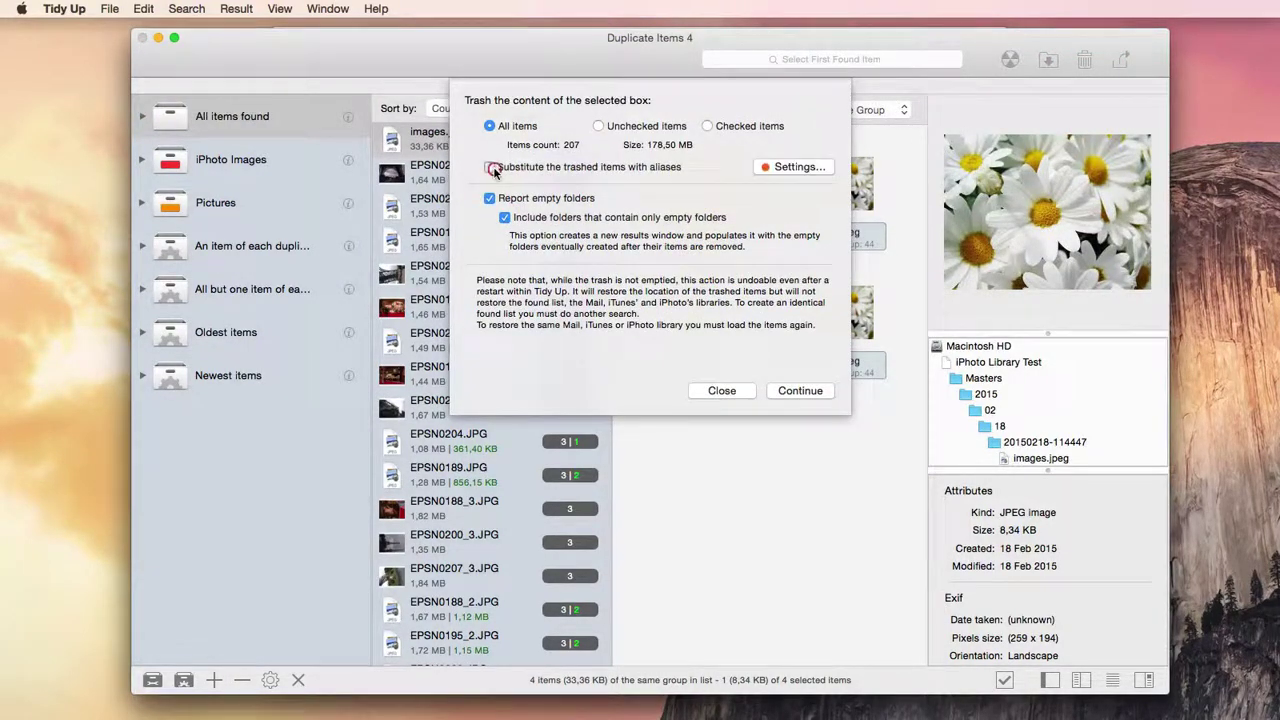
pyautogui.click(745, 394)
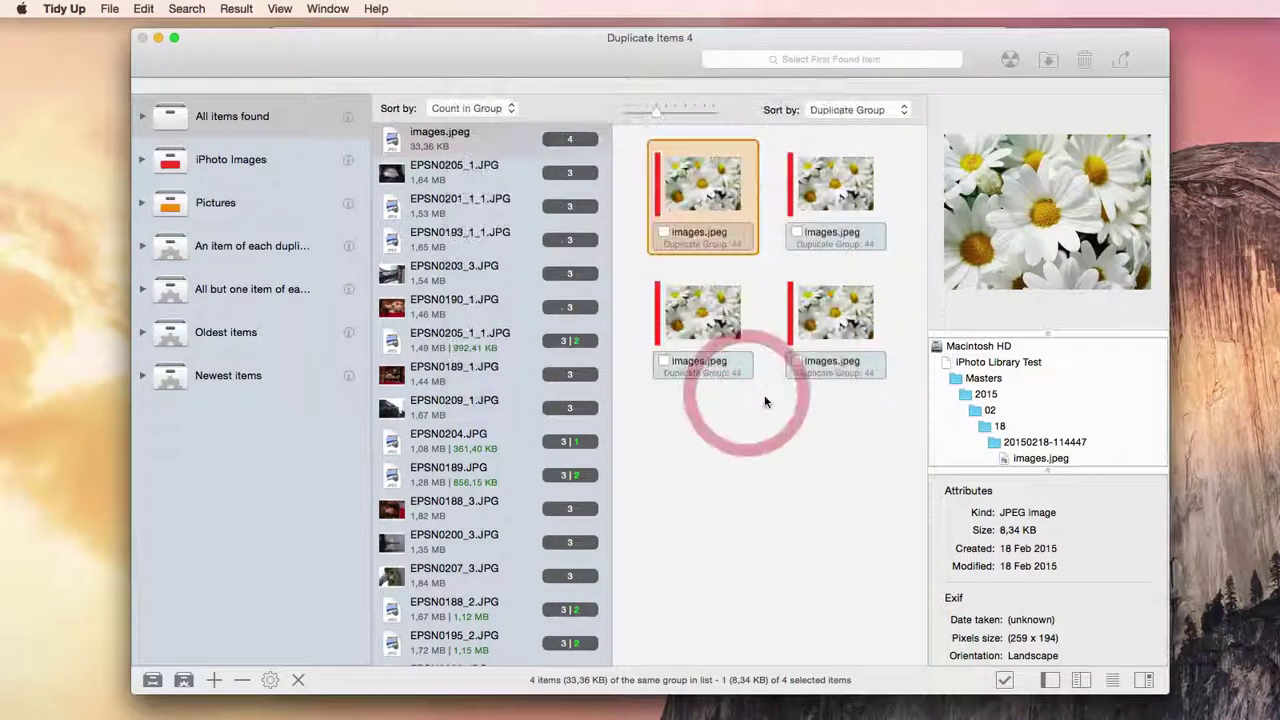
# Restore the items trashed on 5 January 2015, then go back to speedyourmacup.com in Safari.
pyautogui.click(142, 8)
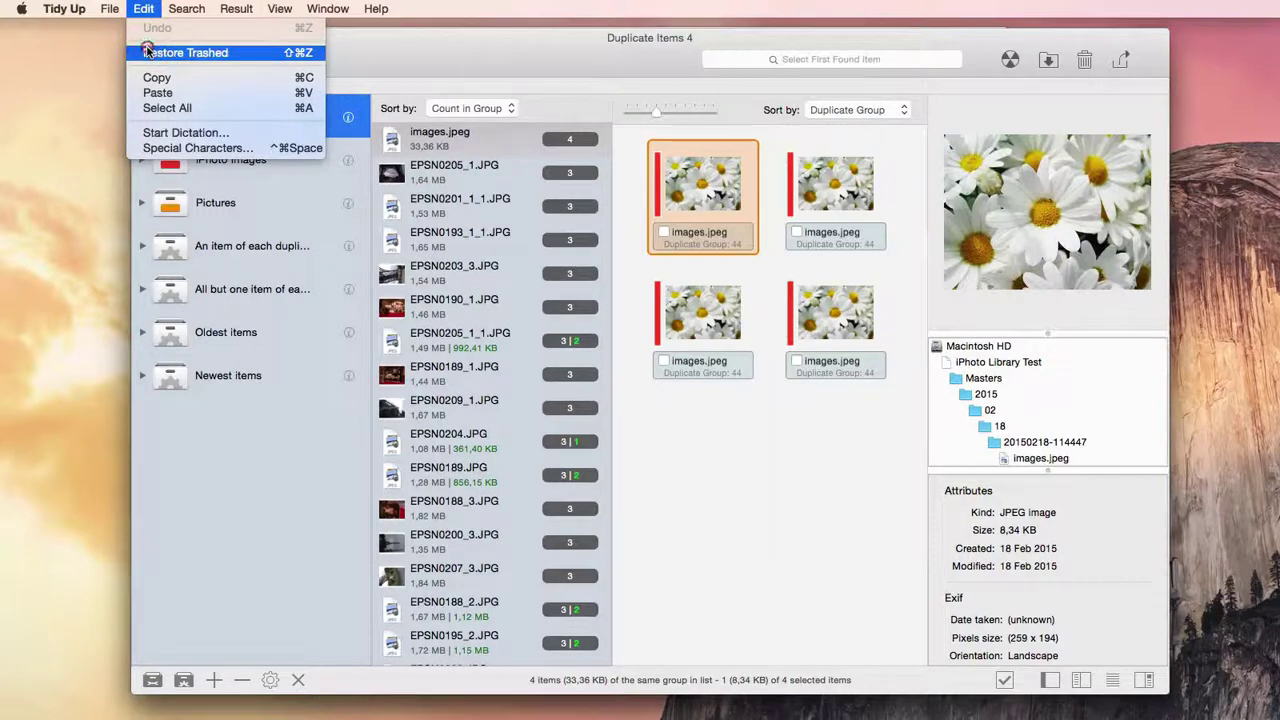
pyautogui.click(168, 49)
pyautogui.click(494, 312)
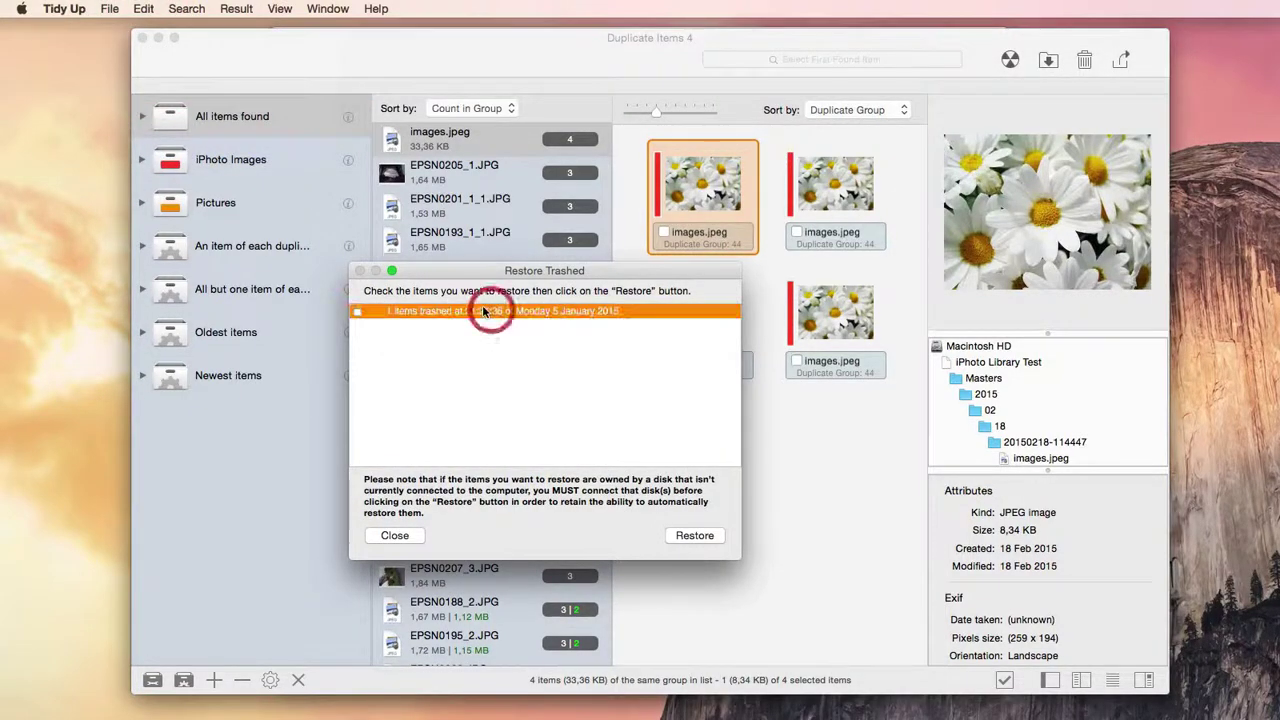
pyautogui.click(357, 311)
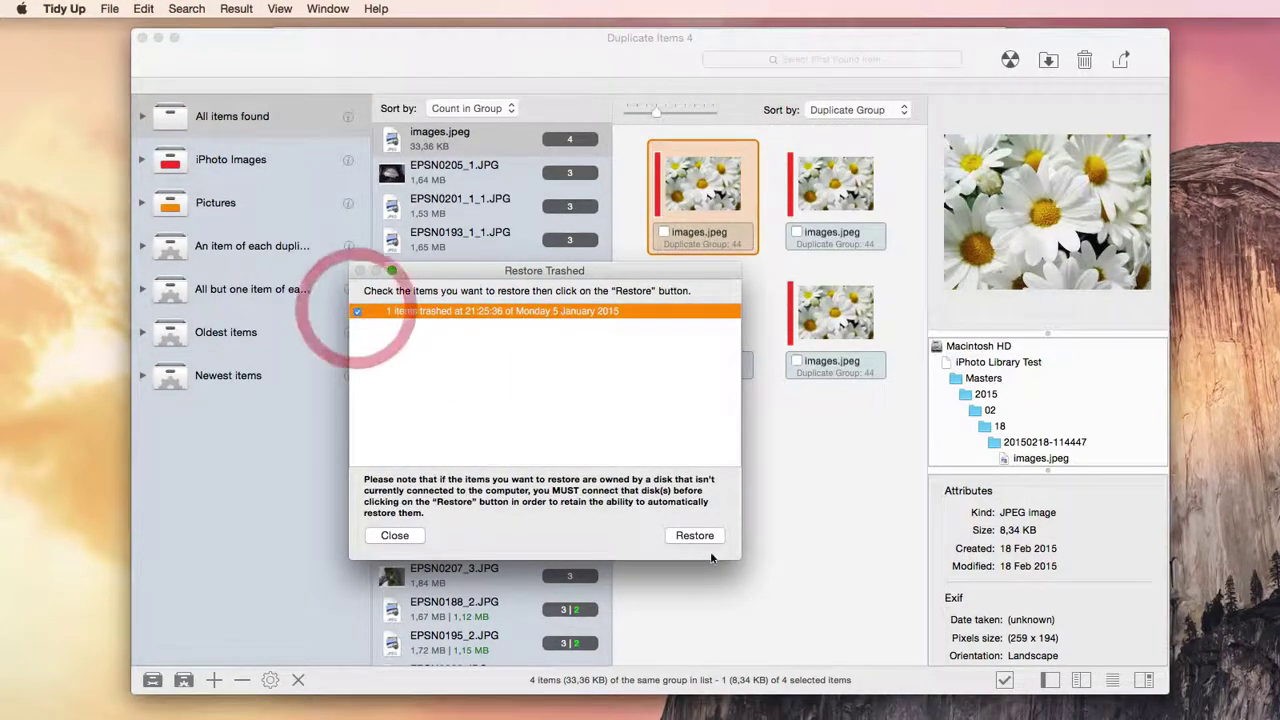
pyautogui.click(695, 536)
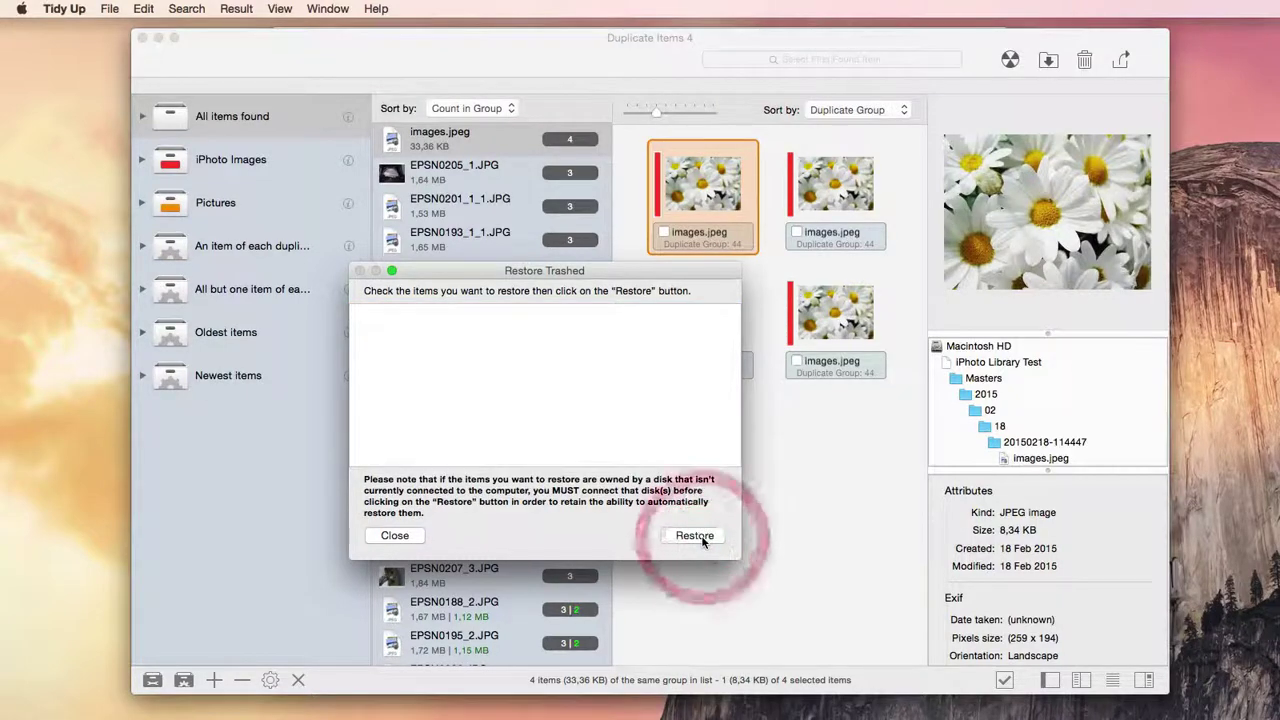
pyautogui.click(396, 536)
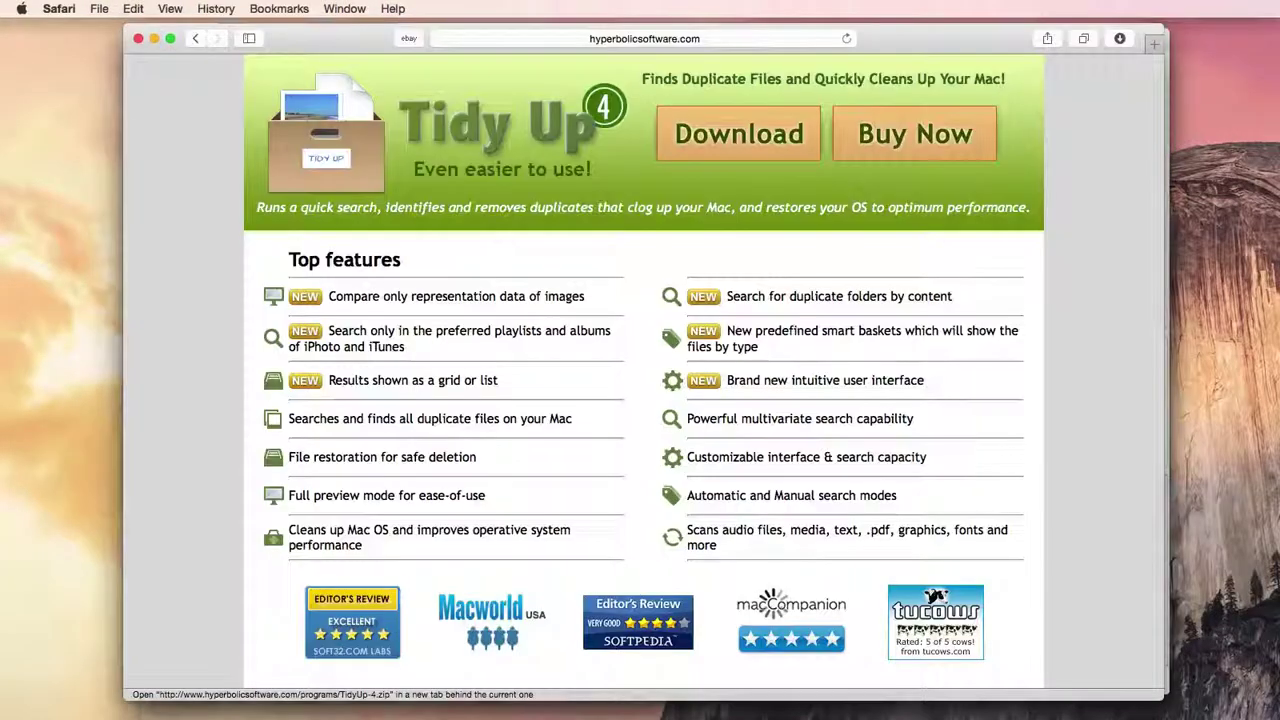
pyautogui.click(195, 38)
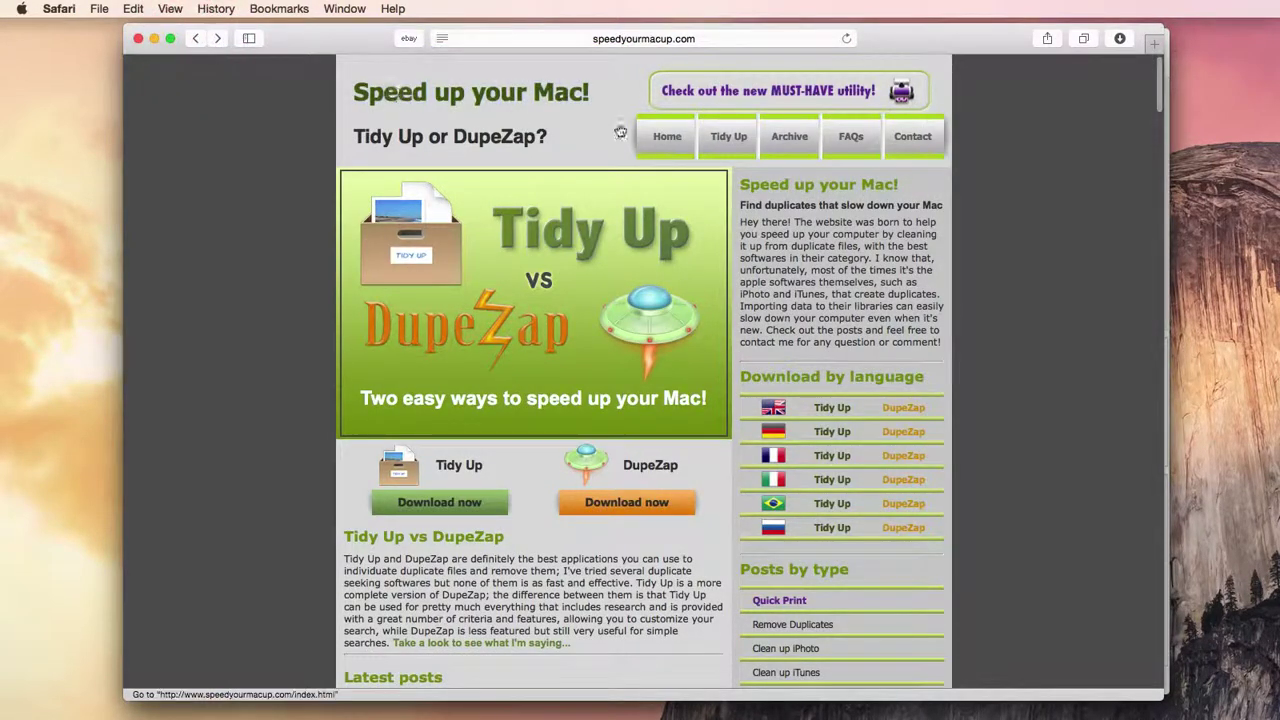